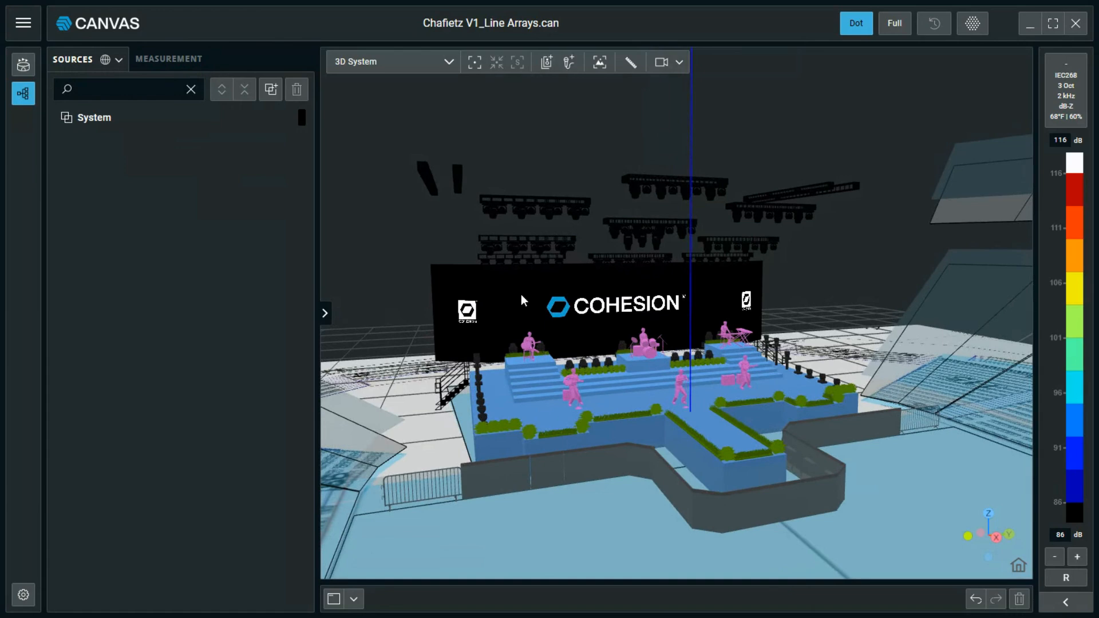
Add a CO12 line array source to the 3D system and name it MAIN CO12.
{"action": "left_click", "coordinate": [547, 63]}
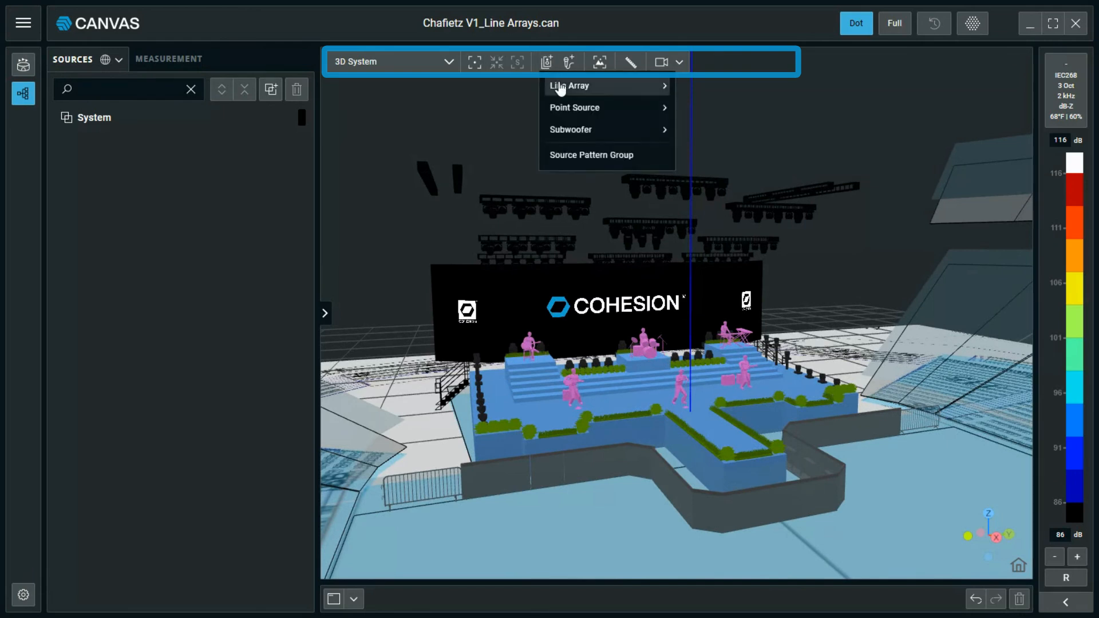
{"action": "mouse_move", "coordinate": [562, 113]}
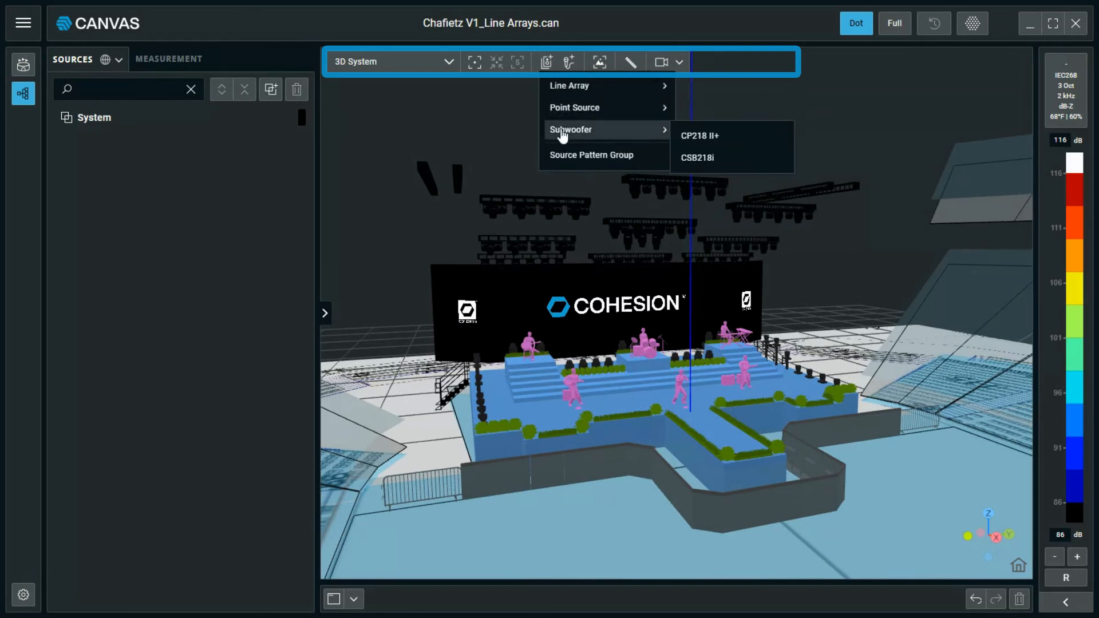
{"action": "mouse_move", "coordinate": [583, 96]}
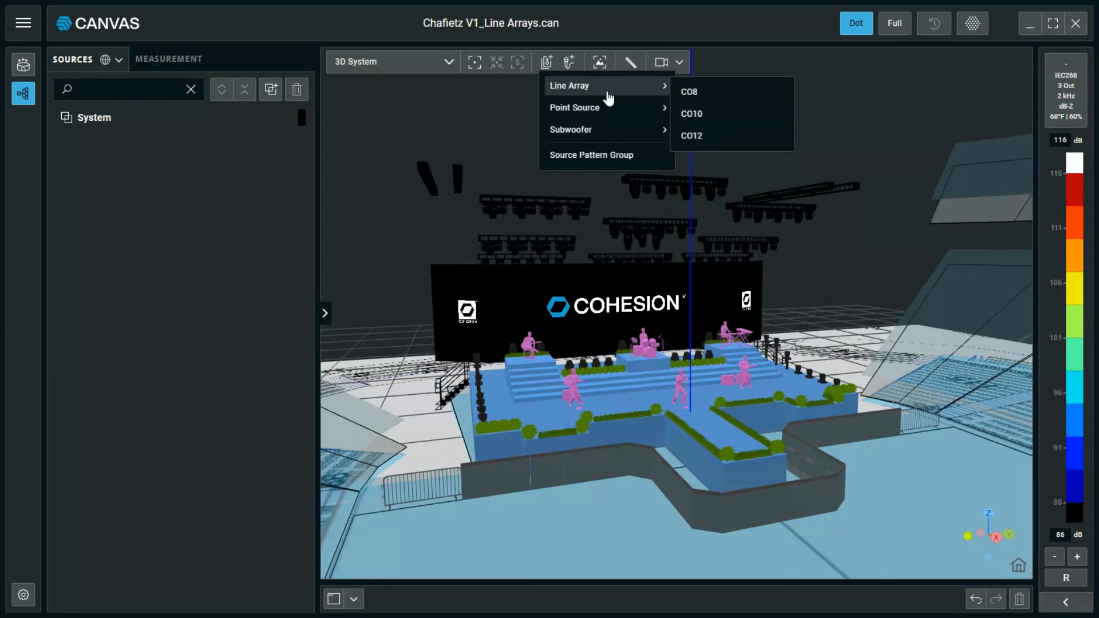
{"action": "left_click", "coordinate": [708, 137]}
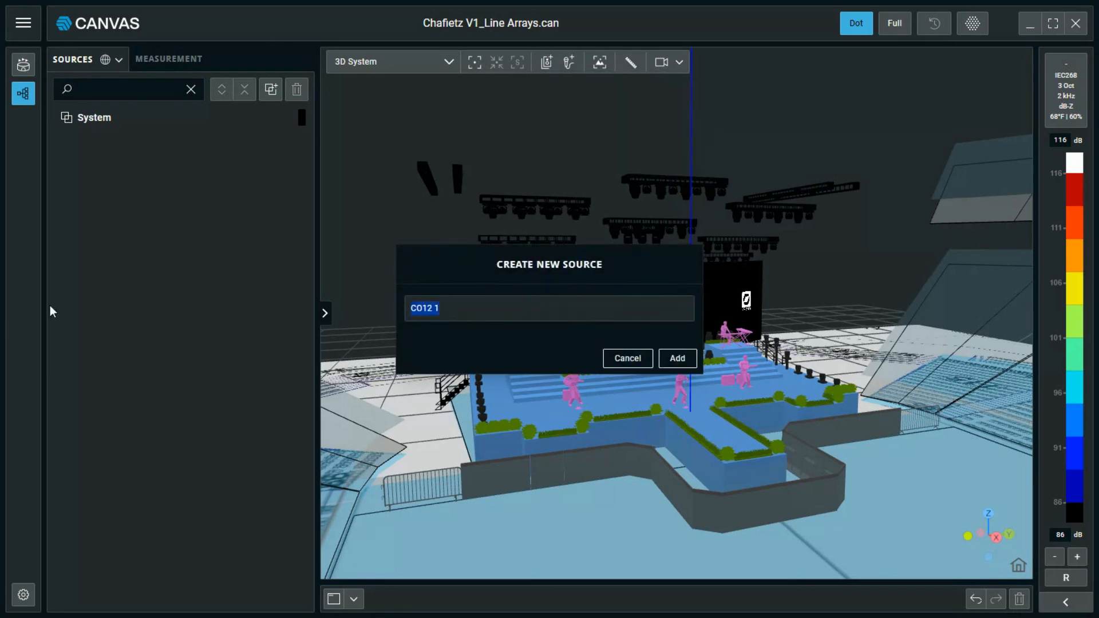
{"action": "type", "text": "MAIN CO12"}
{"action": "key", "text": "Return"}
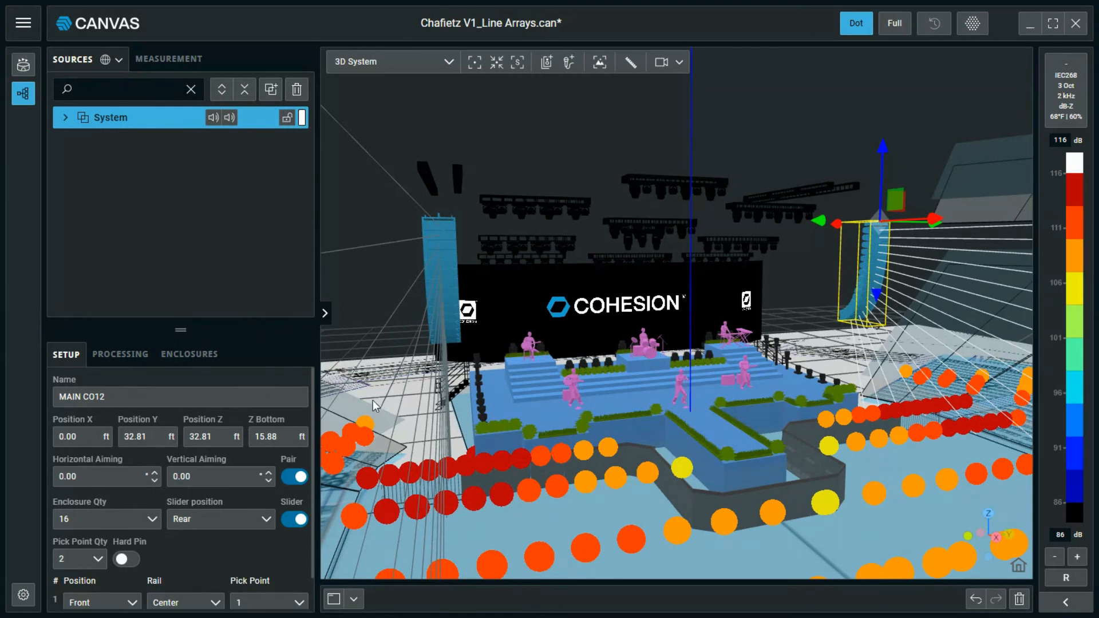
Move the MAIN CO12 array freehand to a Position Y of 30 ft and a Position Z of 43 ft.
{"action": "left_click_drag", "start_coordinate": [373, 400], "coordinate": [665, 395]}
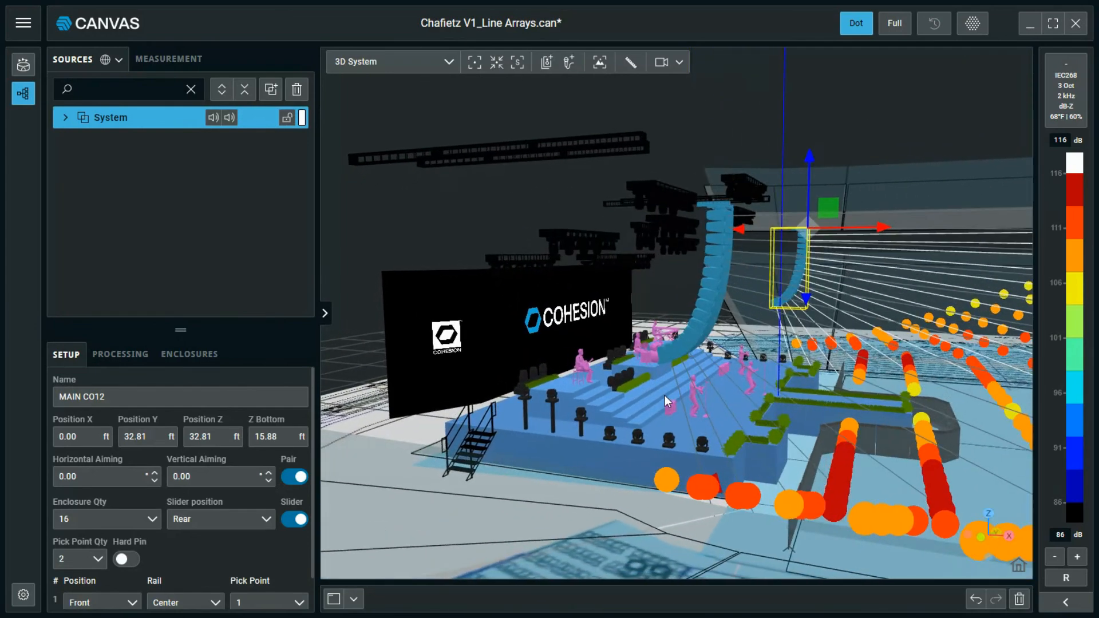
{"action": "left_click_drag", "start_coordinate": [888, 435], "coordinate": [515, 436]}
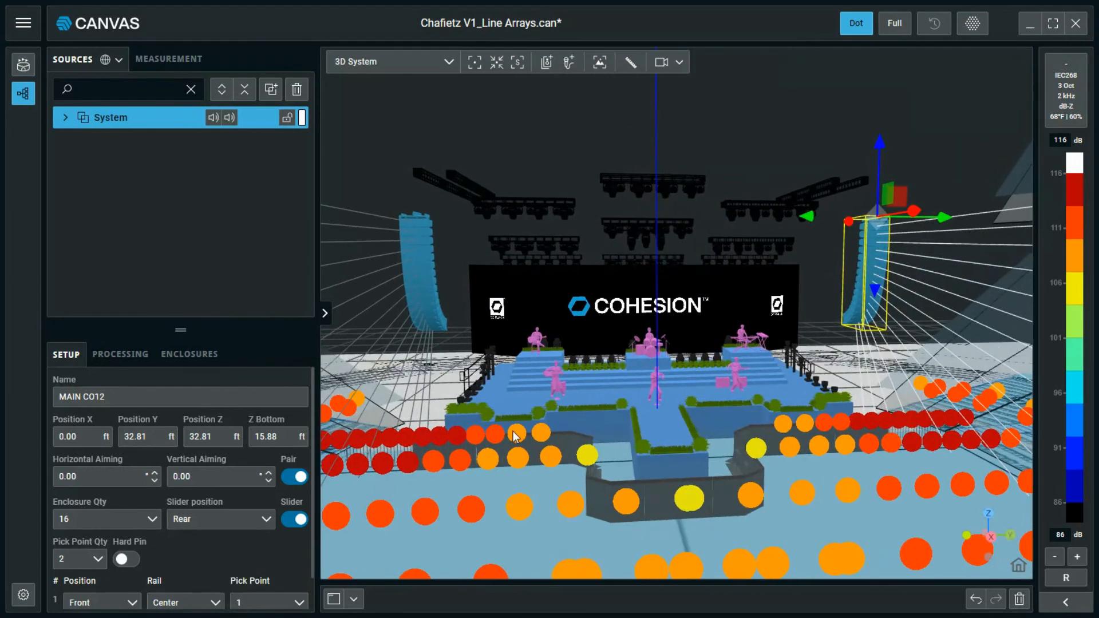
{"action": "mouse_move", "coordinate": [809, 223]}
{"action": "left_mouse_down"}
{"action": "mouse_move", "coordinate": [699, 229]}
{"action": "mouse_move", "coordinate": [797, 224]}
{"action": "left_mouse_up"}
{"action": "left_click_drag", "start_coordinate": [860, 293], "coordinate": [861, 224]}
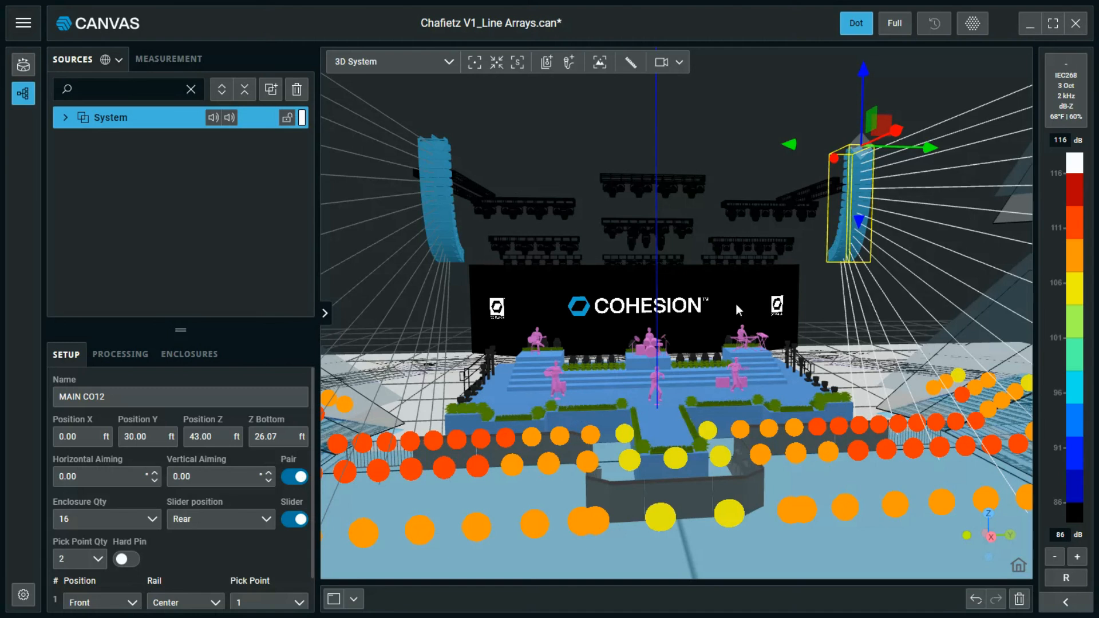
Expand the System group and compare the setup values of the MAIN CO12 array and its mirrored partner.
{"action": "left_click", "coordinate": [442, 193]}
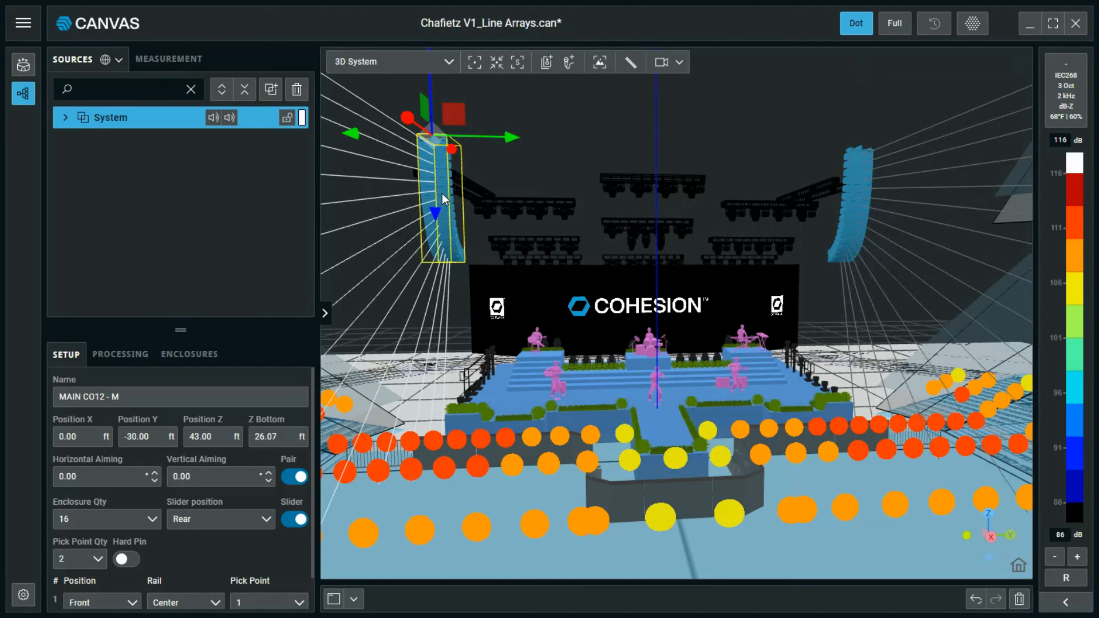
{"action": "left_click", "coordinate": [864, 211]}
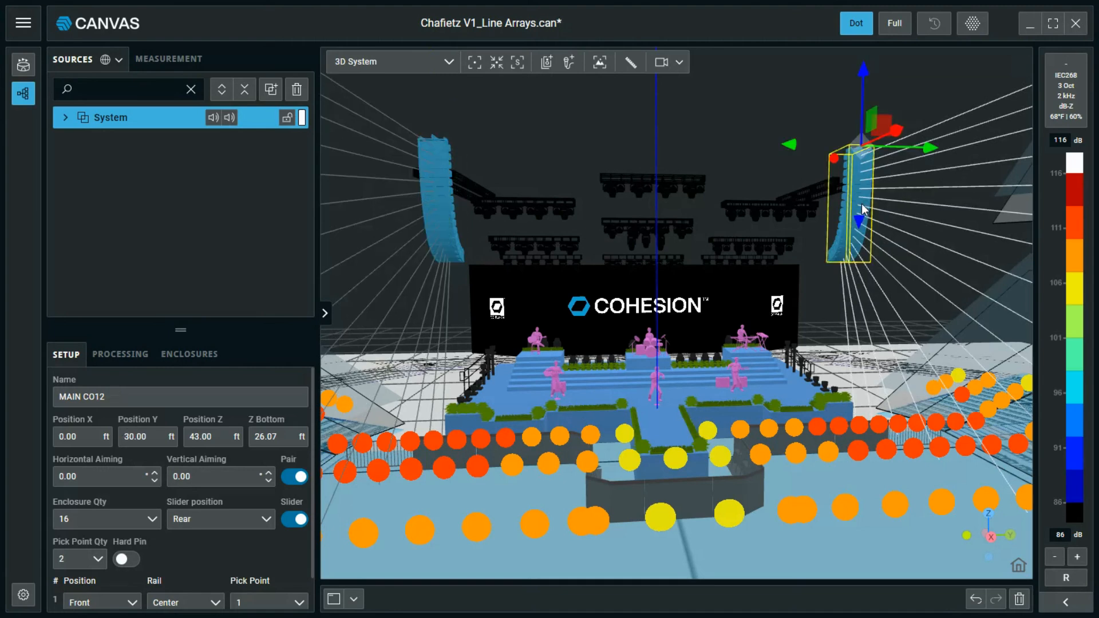
{"action": "left_click", "coordinate": [65, 117]}
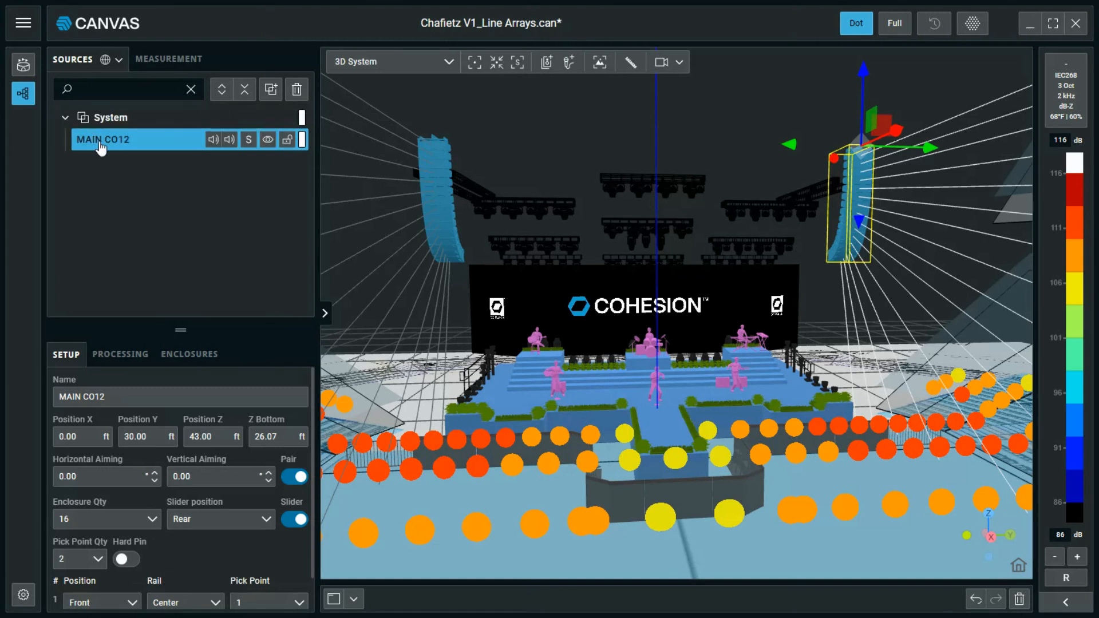
{"action": "left_click", "coordinate": [446, 186]}
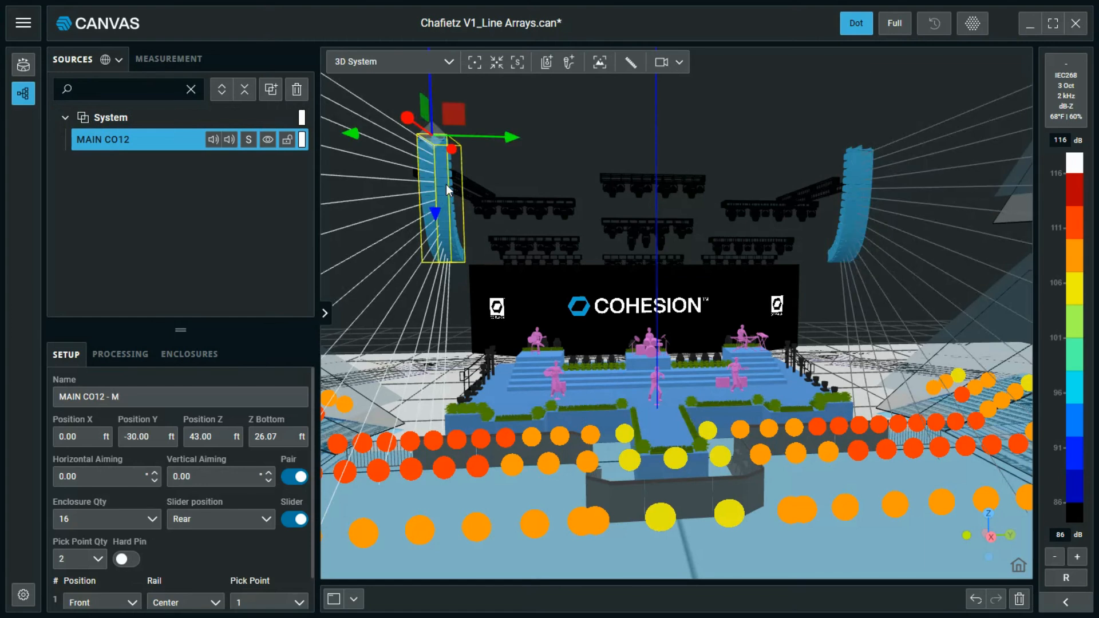
{"action": "left_click", "coordinate": [860, 198]}
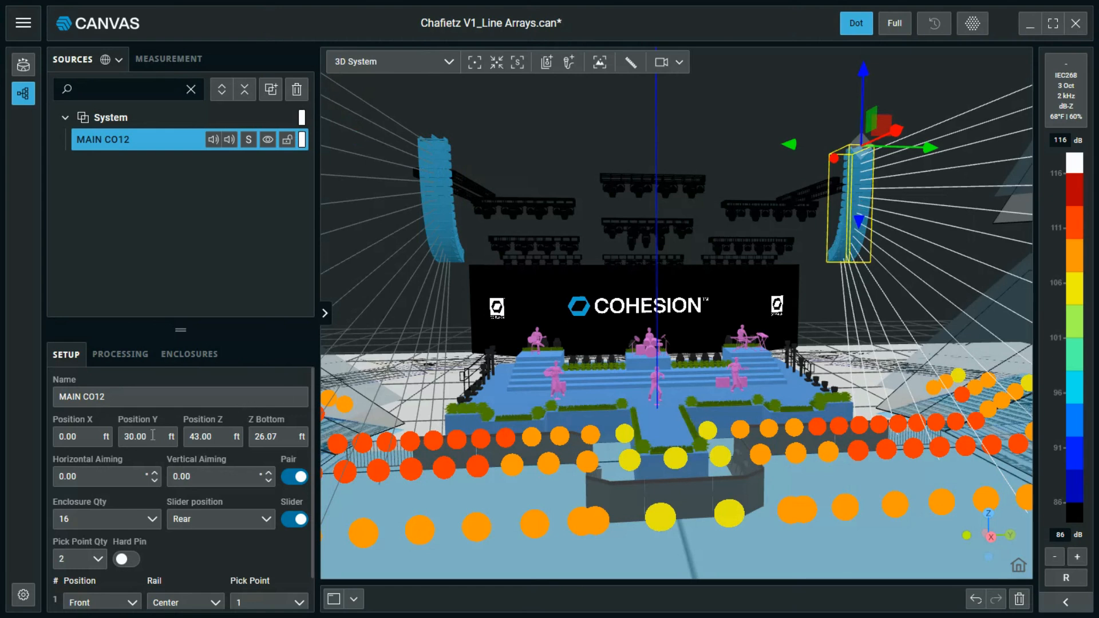
Try a Position Y of 35 ft for the MAIN CO12 array and undo it.
{"action": "left_click_drag", "start_coordinate": [151, 436], "coordinate": [99, 440]}
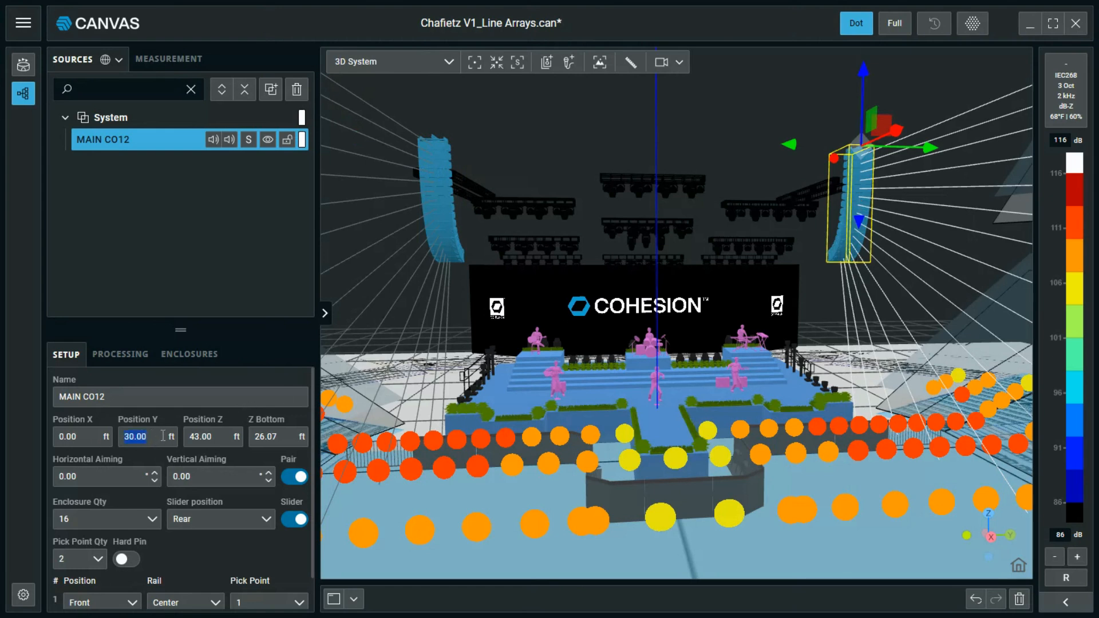
{"action": "type", "text": "35"}
{"action": "key", "text": "Return"}
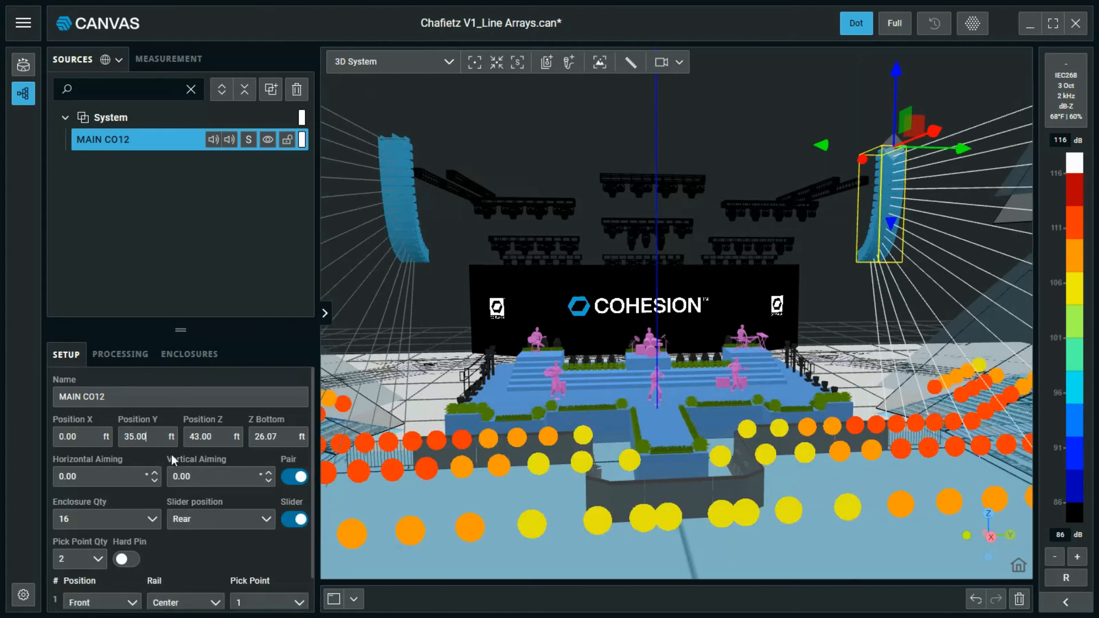
{"action": "key", "text": "ctrl+z"}
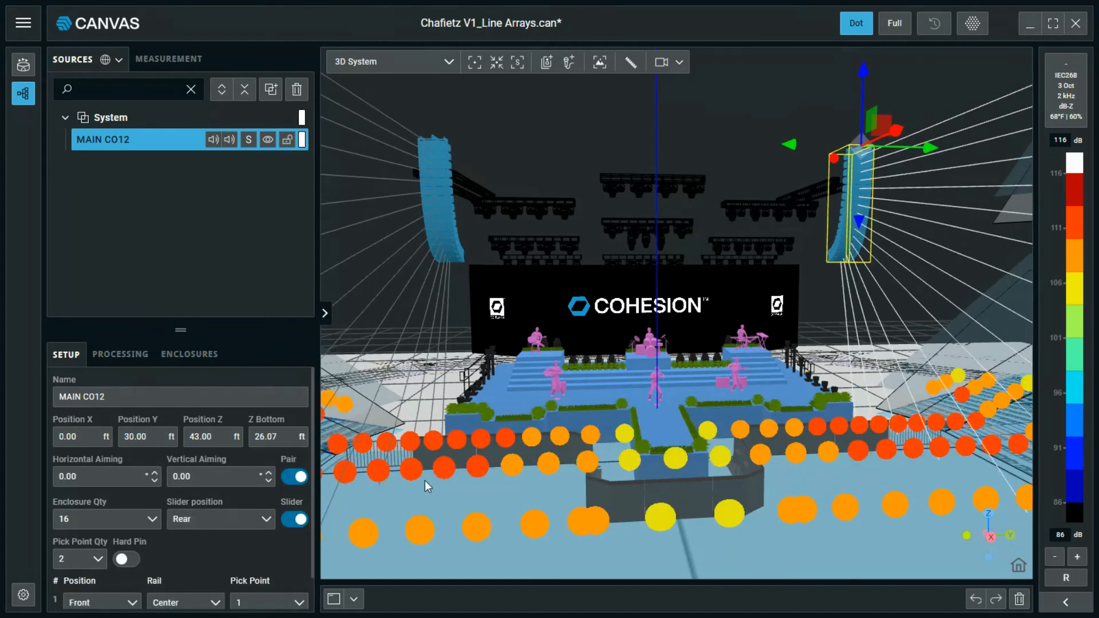
Enlarge the source settings area and examine the array's processing, its array size choices and the enclosures' splay options.
{"action": "left_click_drag", "start_coordinate": [181, 330], "coordinate": [181, 192]}
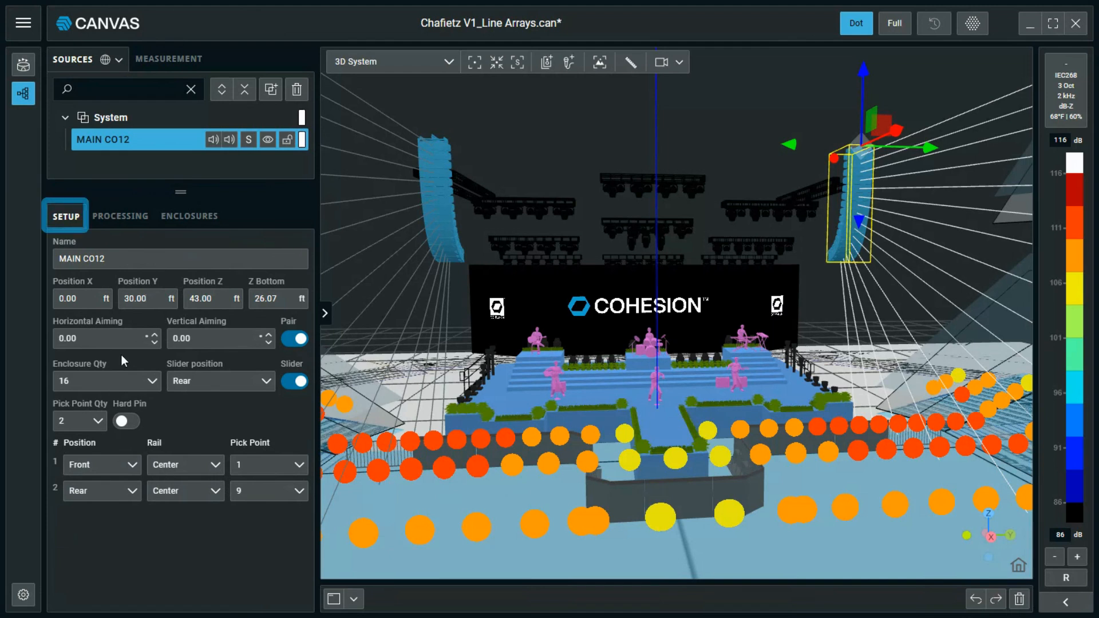
{"action": "left_click", "coordinate": [126, 218]}
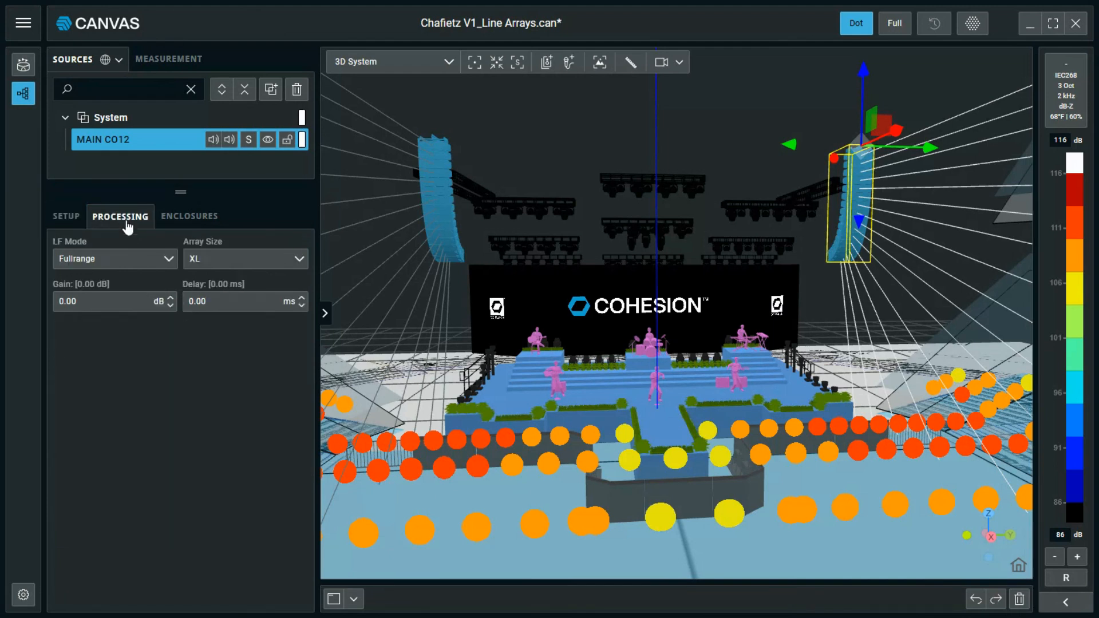
{"action": "left_click", "coordinate": [208, 269]}
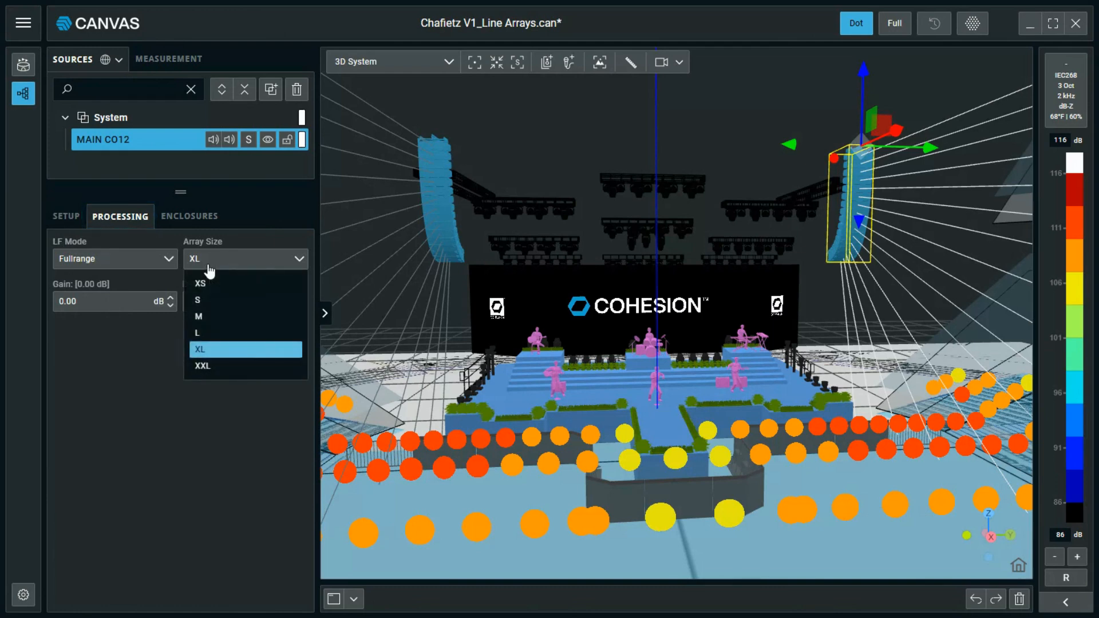
{"action": "left_click", "coordinate": [208, 269]}
{"action": "left_click", "coordinate": [209, 229]}
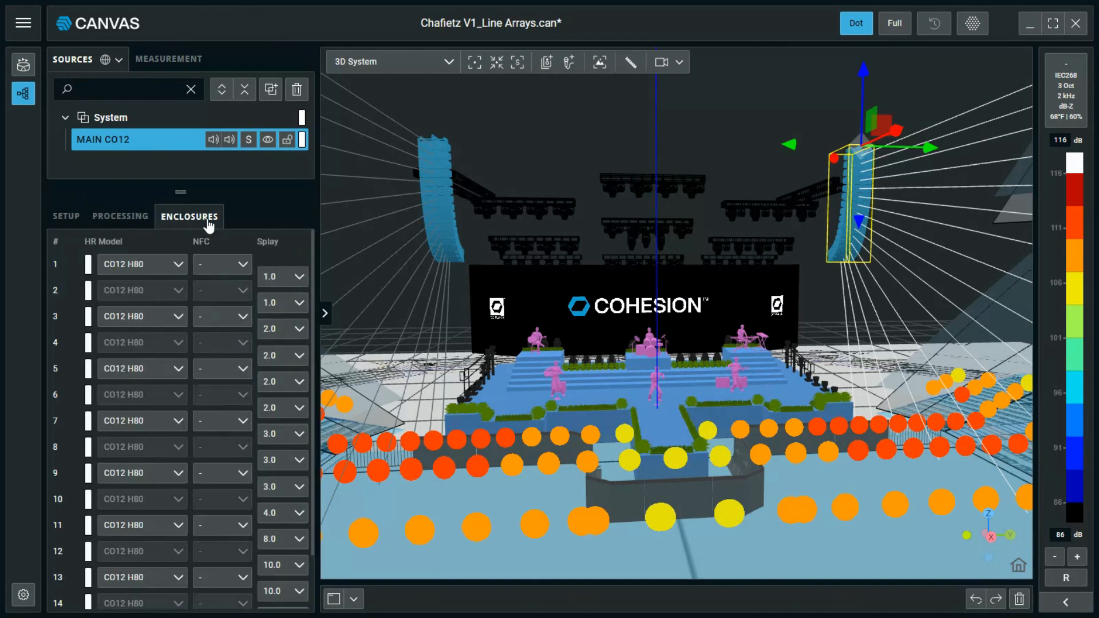
{"action": "left_click_drag", "start_coordinate": [181, 188], "coordinate": [181, 155]}
{"action": "left_click", "coordinate": [299, 376]}
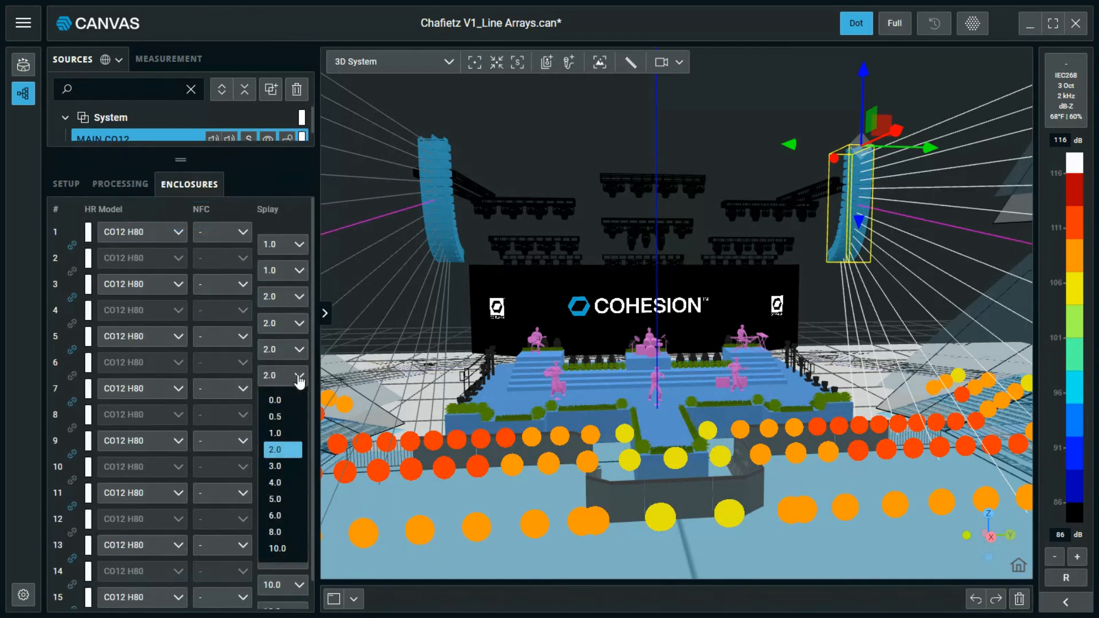
{"action": "left_click", "coordinate": [300, 380]}
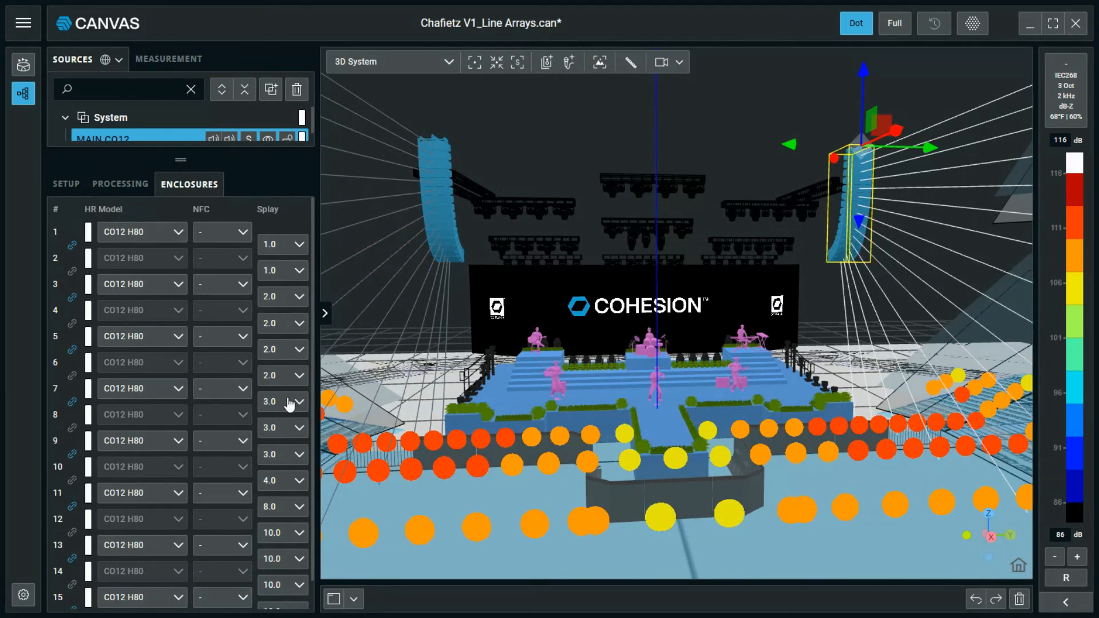
Set the MAIN CO12 array's Position X to 6 ft and its Z Bottom to 30 ft.
{"action": "left_click", "coordinate": [66, 185]}
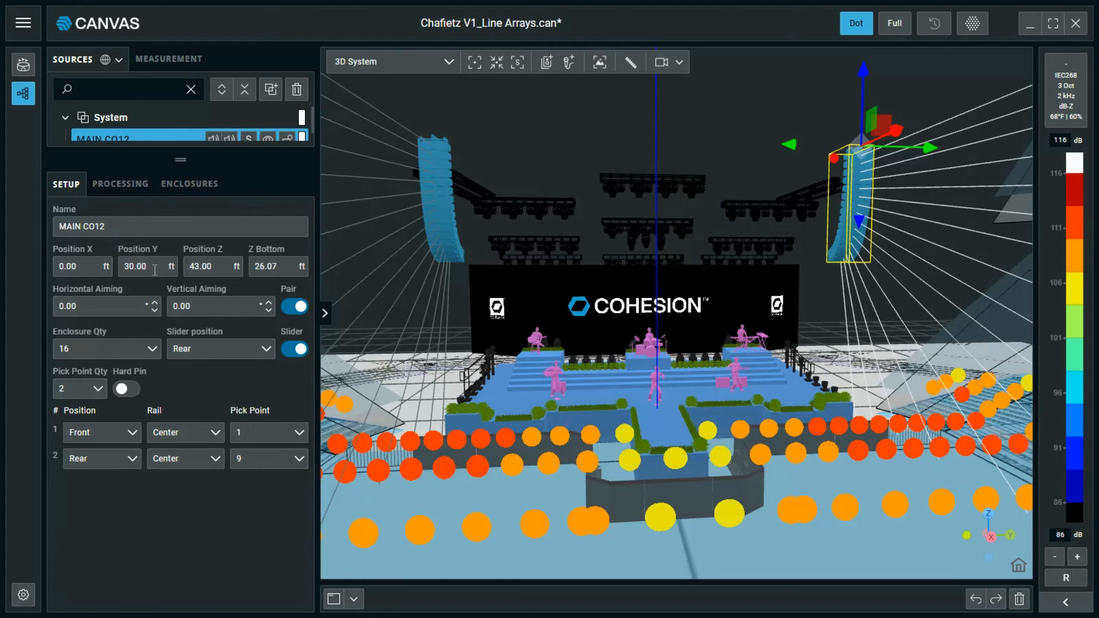
{"action": "left_click", "coordinate": [103, 270]}
{"action": "type", "text": "6"}
{"action": "key", "text": "Return"}
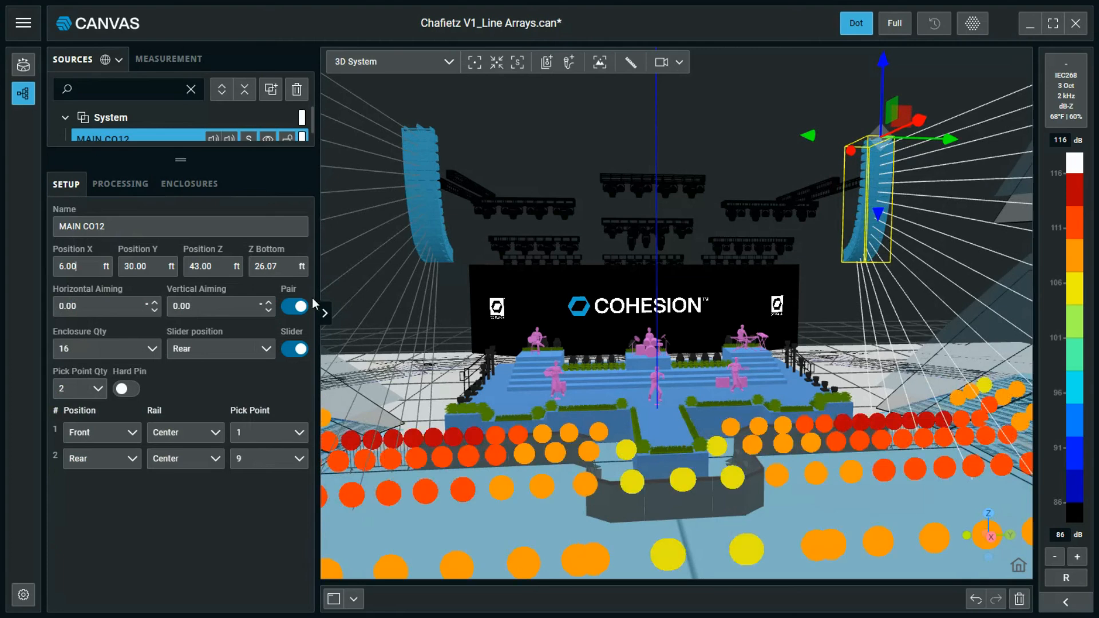
{"action": "left_click", "coordinate": [279, 267]}
{"action": "type", "text": "30"}
{"action": "key", "text": "Return"}
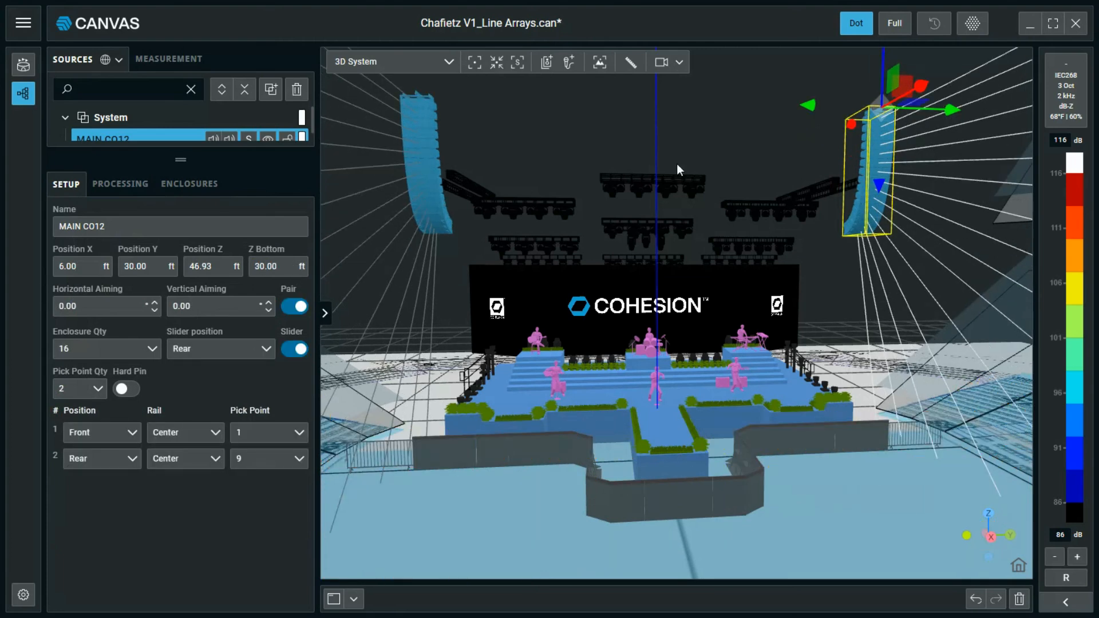
Move the array freehand inward to Position Y 17 ft, then forward and up to X 32 ft, Z 56 ft.
{"action": "scroll", "coordinate": [744, 295], "scroll_direction": "down", "scroll_amount": 3}
{"action": "left_click_drag", "start_coordinate": [714, 303], "coordinate": [700, 362]}
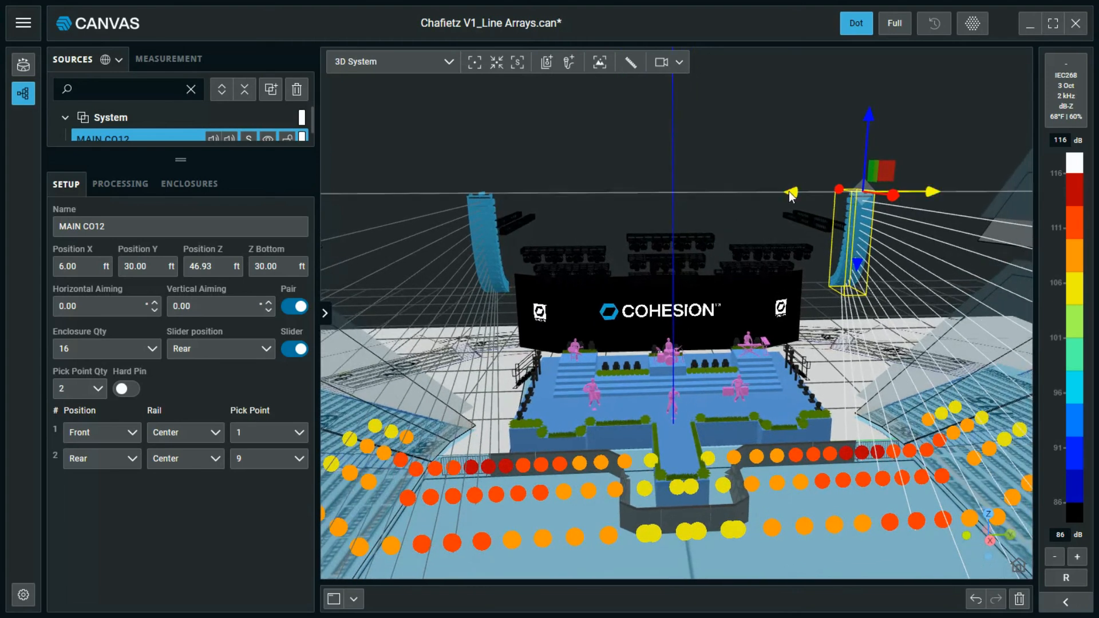
{"action": "left_click_drag", "start_coordinate": [790, 196], "coordinate": [705, 201]}
{"action": "left_click_drag", "start_coordinate": [782, 241], "coordinate": [895, 174]}
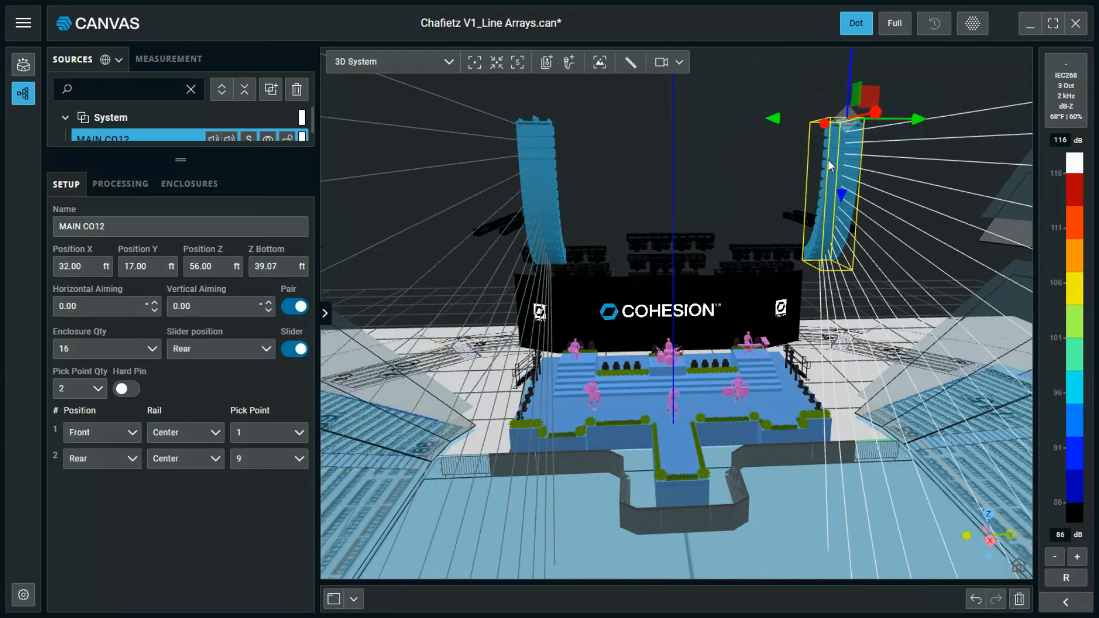
Move the array outward and down in the YZ plane to Position Y 27 ft and Z 46 ft.
{"action": "scroll", "coordinate": [725, 284], "scroll_direction": "down", "scroll_amount": 2}
{"action": "left_click_drag", "start_coordinate": [729, 298], "coordinate": [583, 344]}
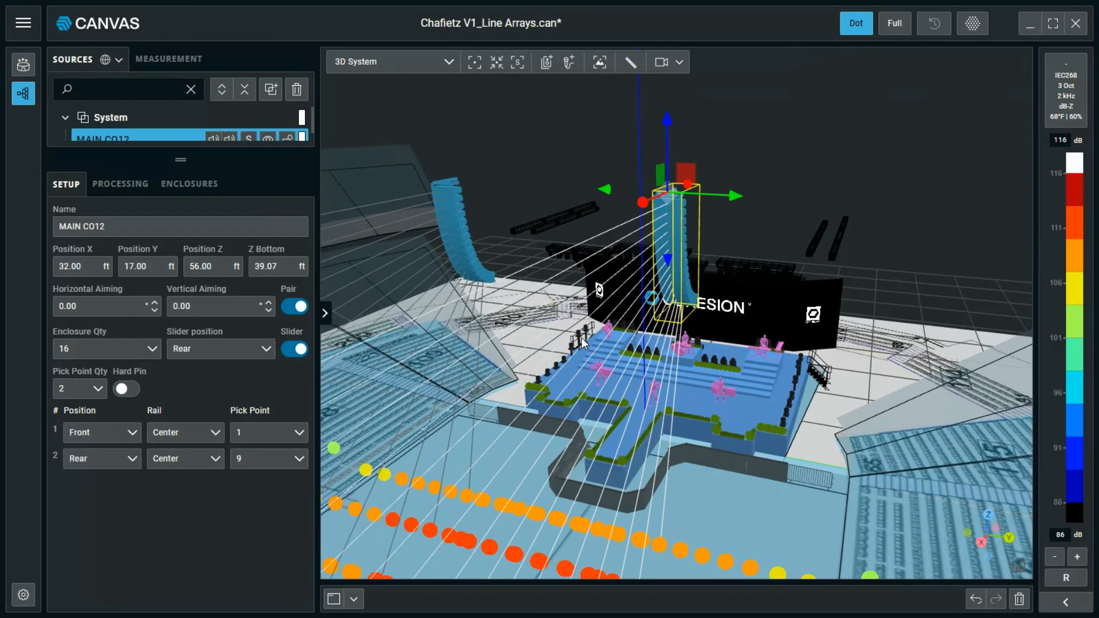
{"action": "left_click_drag", "start_coordinate": [686, 174], "coordinate": [764, 261]}
{"action": "left_click_drag", "start_coordinate": [533, 424], "coordinate": [598, 380]}
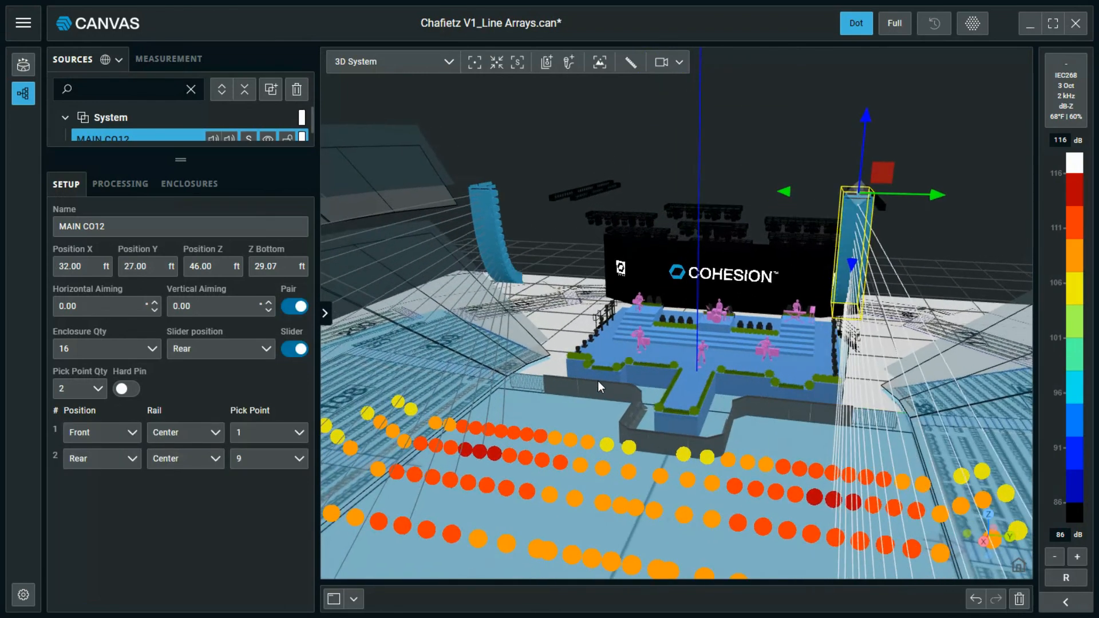
Undo the last three freehand moves of the MAIN CO12 array.
{"action": "left_click", "coordinate": [984, 599]}
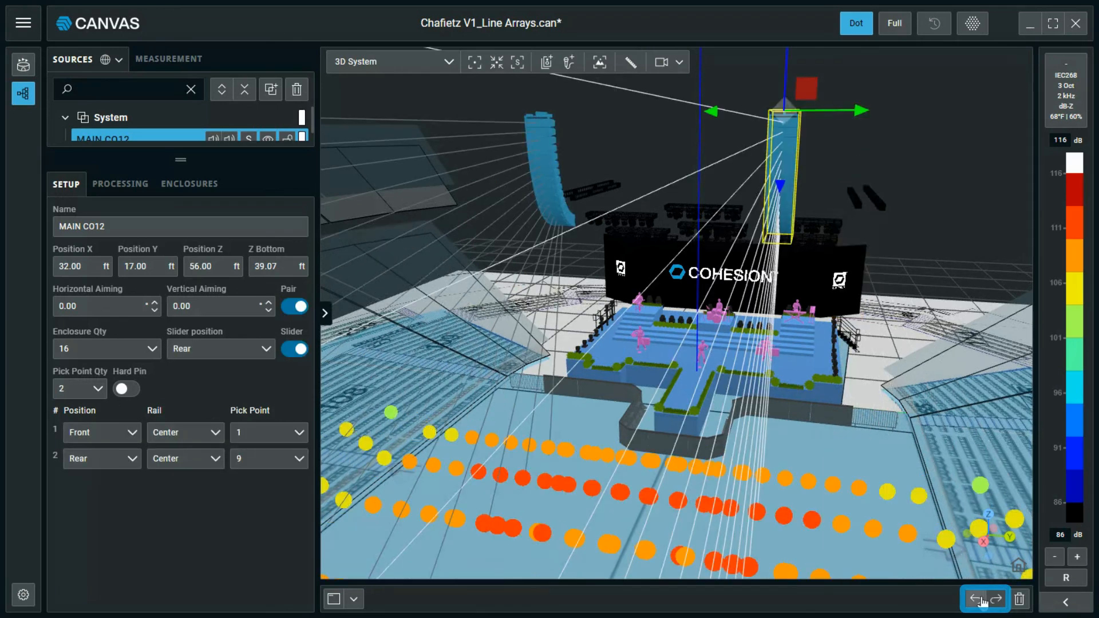
{"action": "left_click", "coordinate": [983, 599]}
{"action": "left_click", "coordinate": [983, 599]}
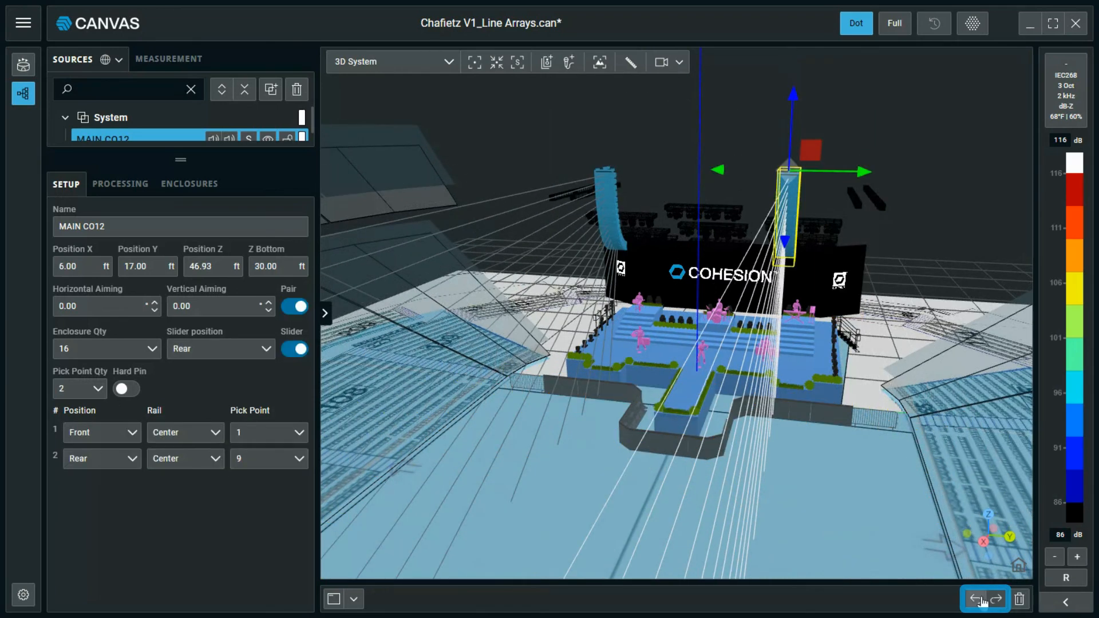
{"action": "left_click", "coordinate": [983, 599]}
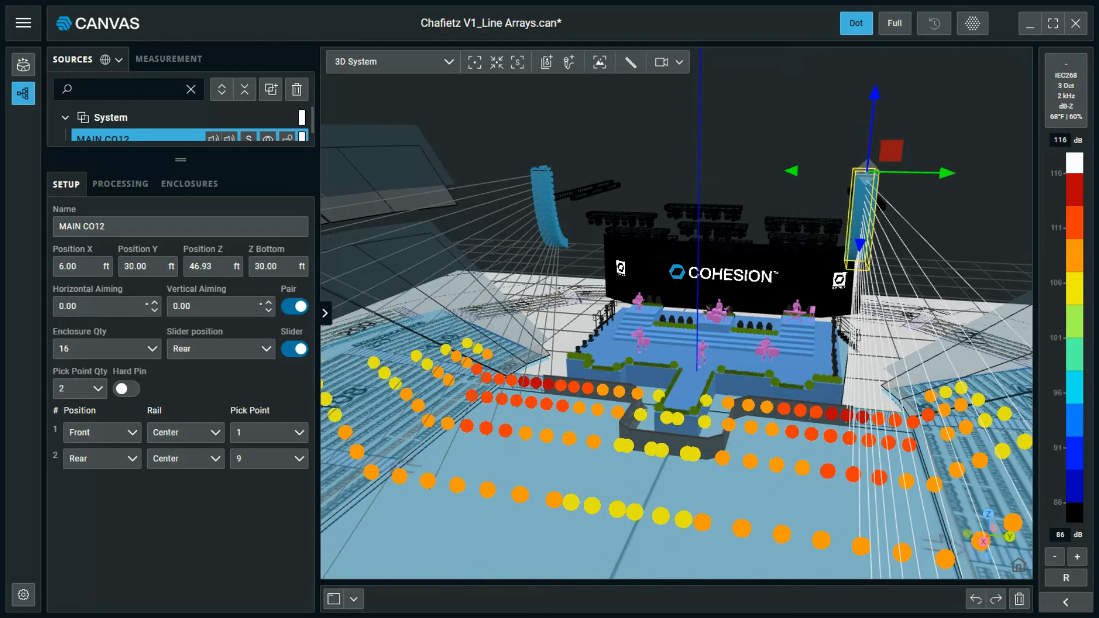
Switch the slider position of the mirrored MAIN CO12 - M array to Center and back to Rear.
{"action": "left_click", "coordinate": [543, 206]}
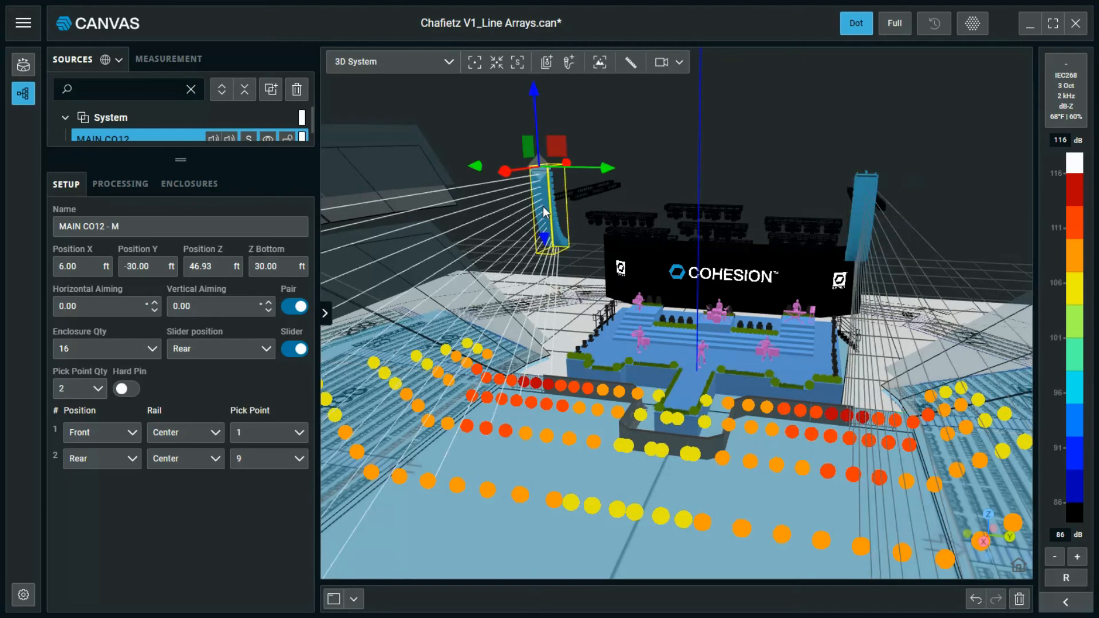
{"action": "left_click_drag", "start_coordinate": [457, 315], "coordinate": [770, 364]}
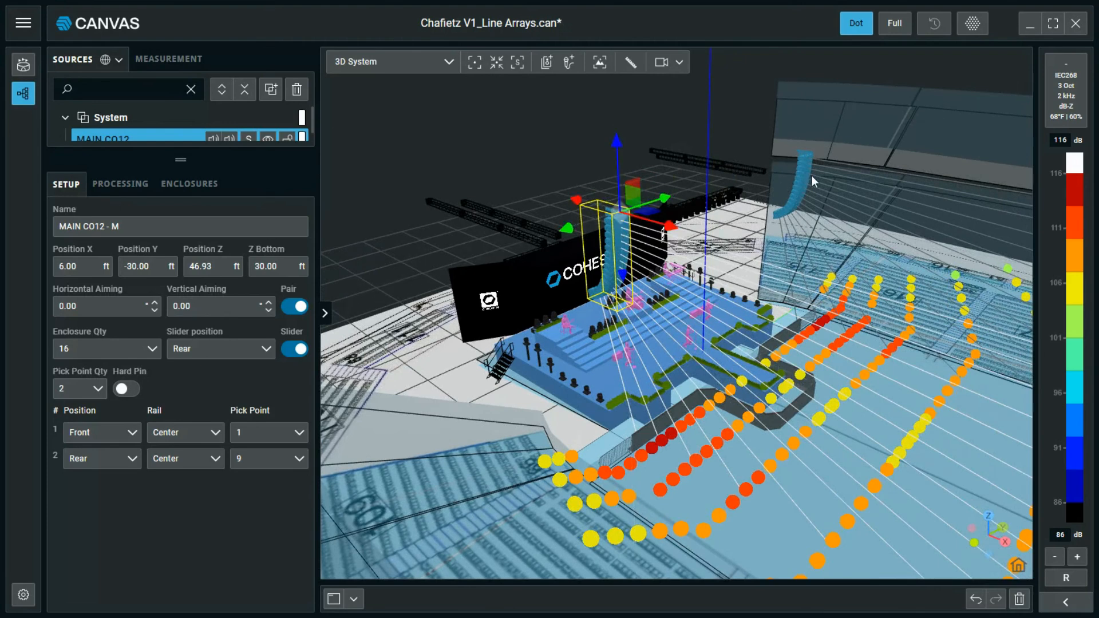
{"action": "scroll", "coordinate": [625, 212], "scroll_direction": "up", "scroll_amount": 3}
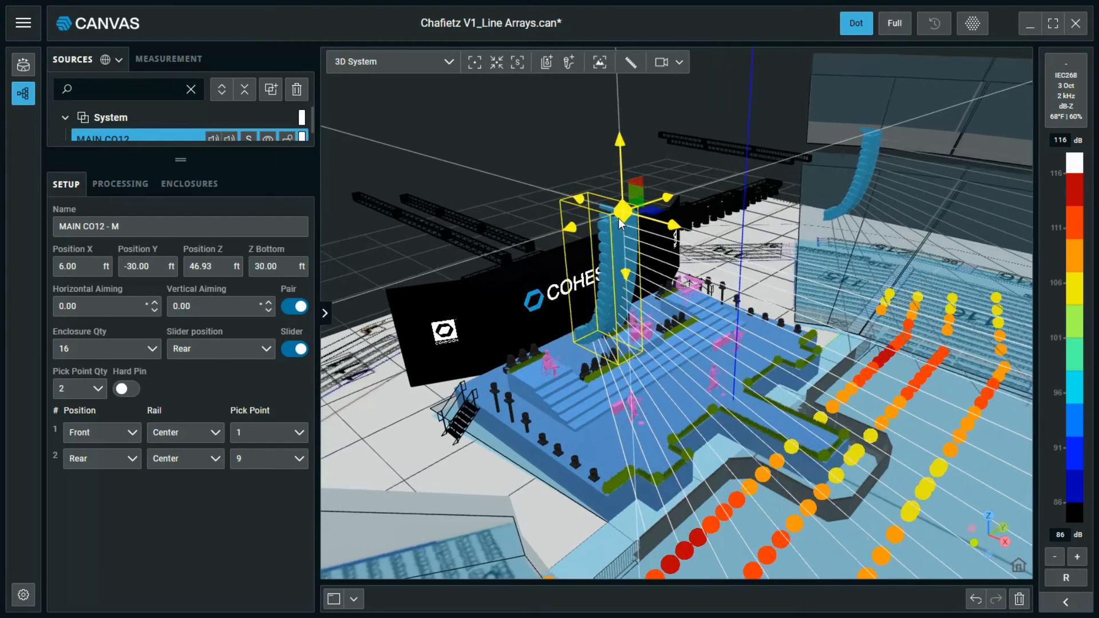
{"action": "scroll", "coordinate": [618, 217], "scroll_direction": "up", "scroll_amount": 5}
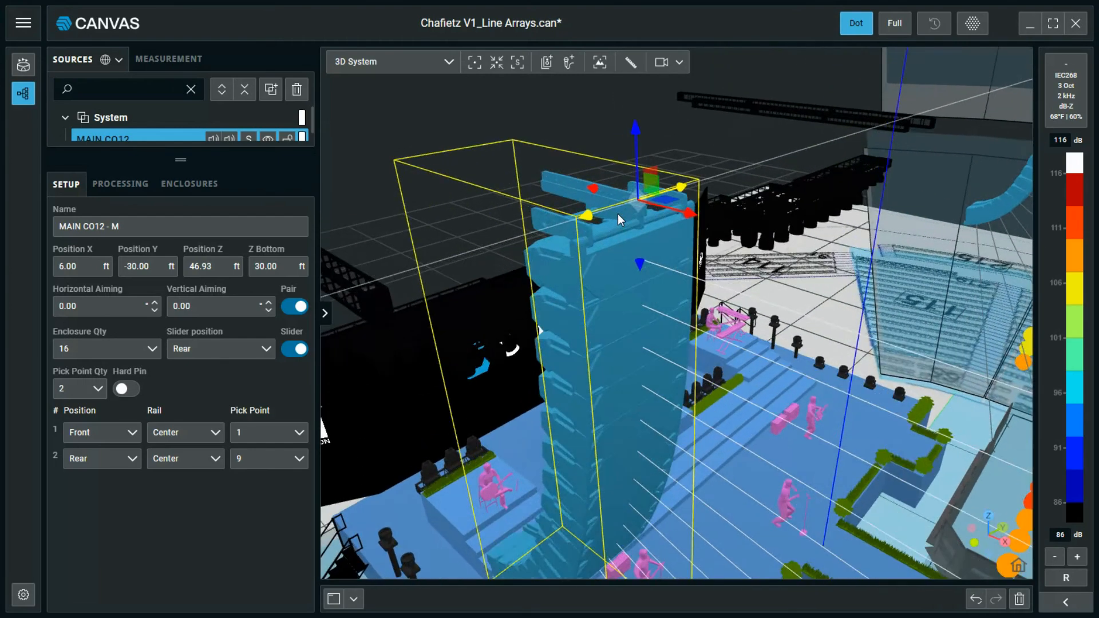
{"action": "scroll", "coordinate": [617, 214], "scroll_direction": "up", "scroll_amount": 3}
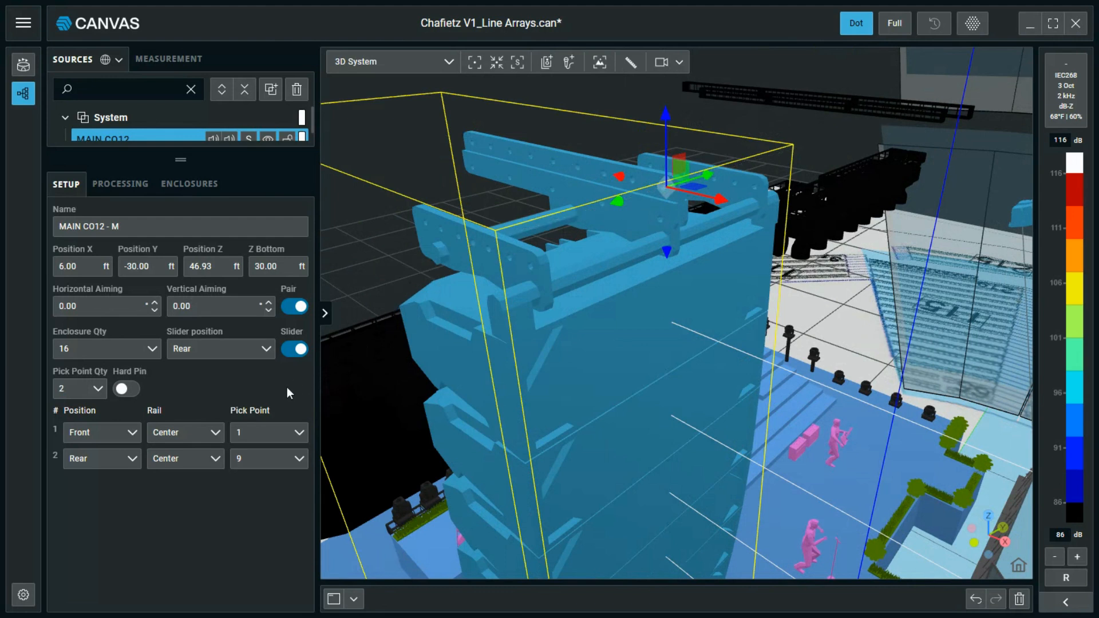
{"action": "left_click", "coordinate": [250, 351]}
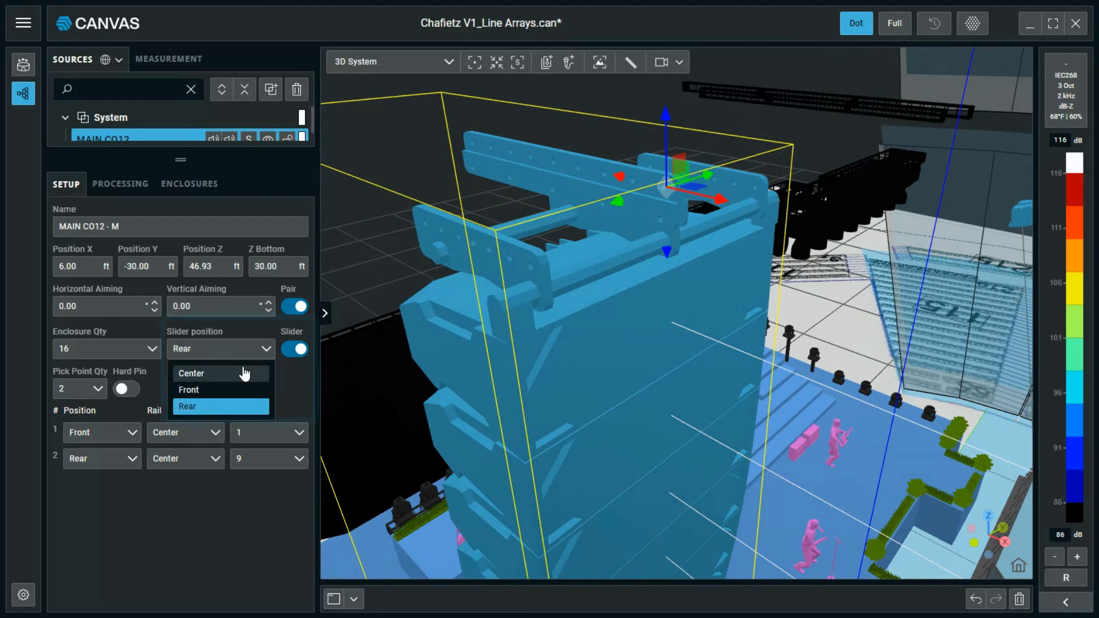
{"action": "left_click", "coordinate": [240, 375]}
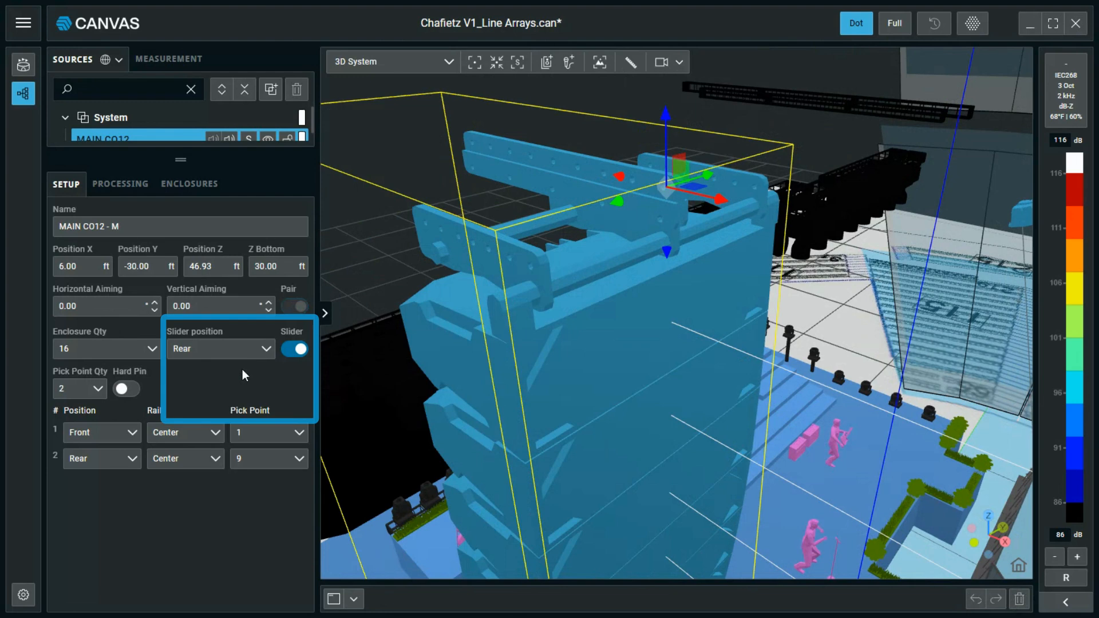
{"action": "left_click", "coordinate": [254, 348]}
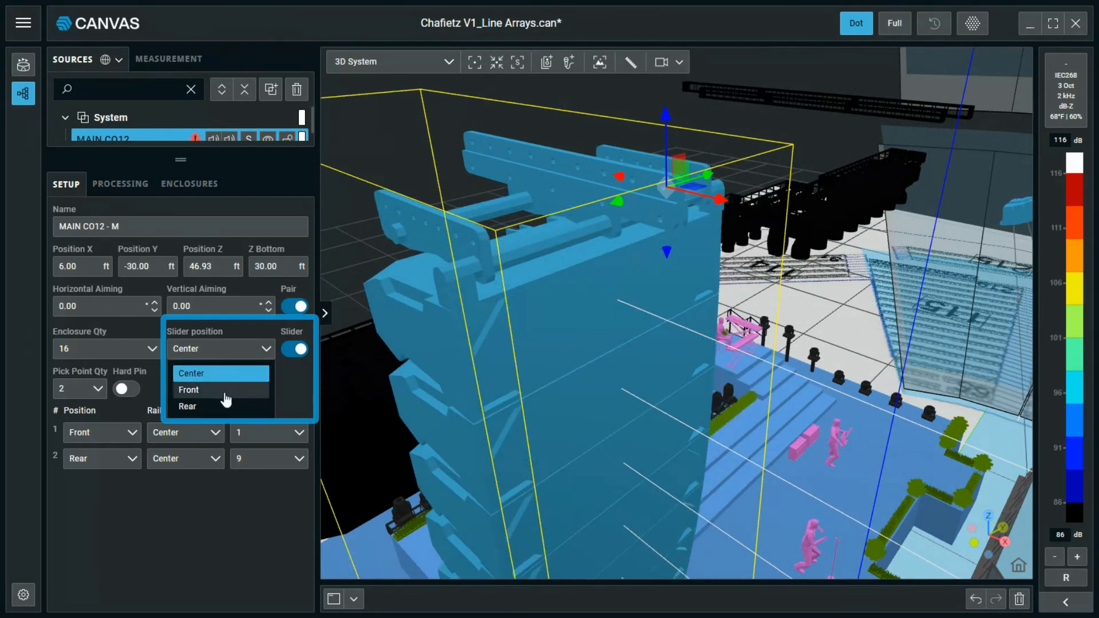
{"action": "left_click", "coordinate": [224, 406]}
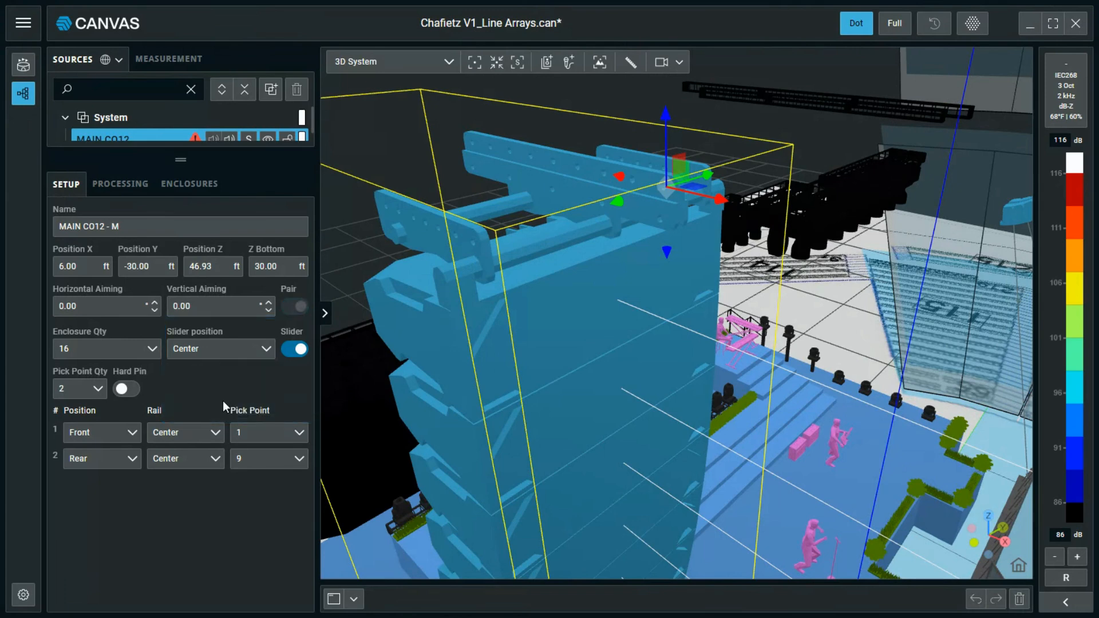
Set the mirrored array's horizontal aiming to -30° and its vertical aiming to 10°.
{"action": "scroll", "coordinate": [536, 292], "scroll_direction": "down", "scroll_amount": 5}
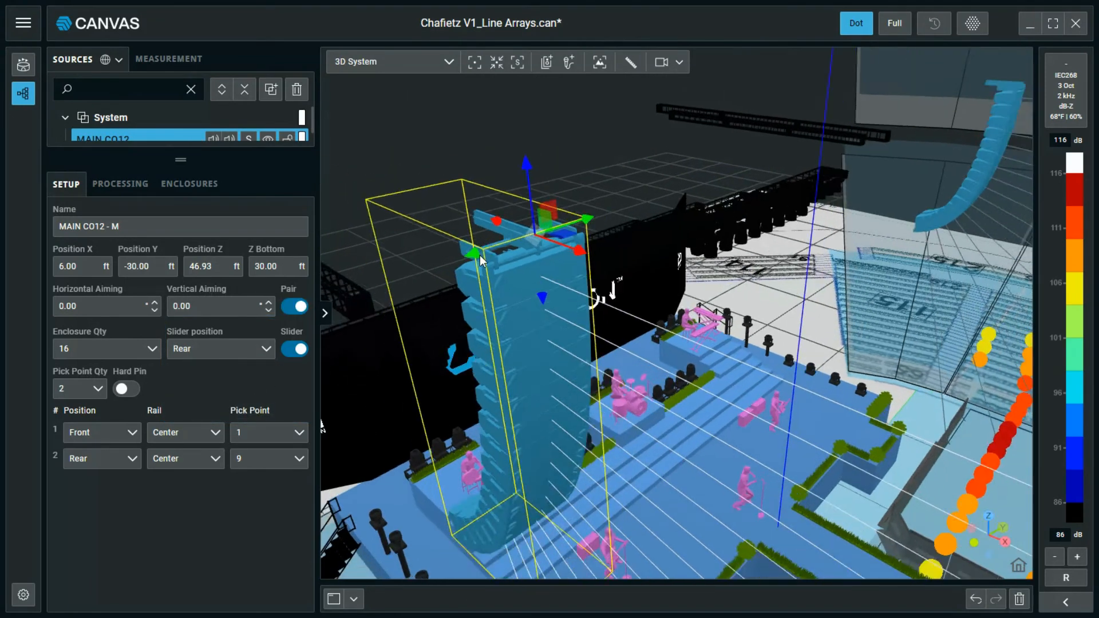
{"action": "left_click_drag", "start_coordinate": [482, 263], "coordinate": [571, 474]}
{"action": "scroll", "coordinate": [573, 504], "scroll_direction": "down", "scroll_amount": 2}
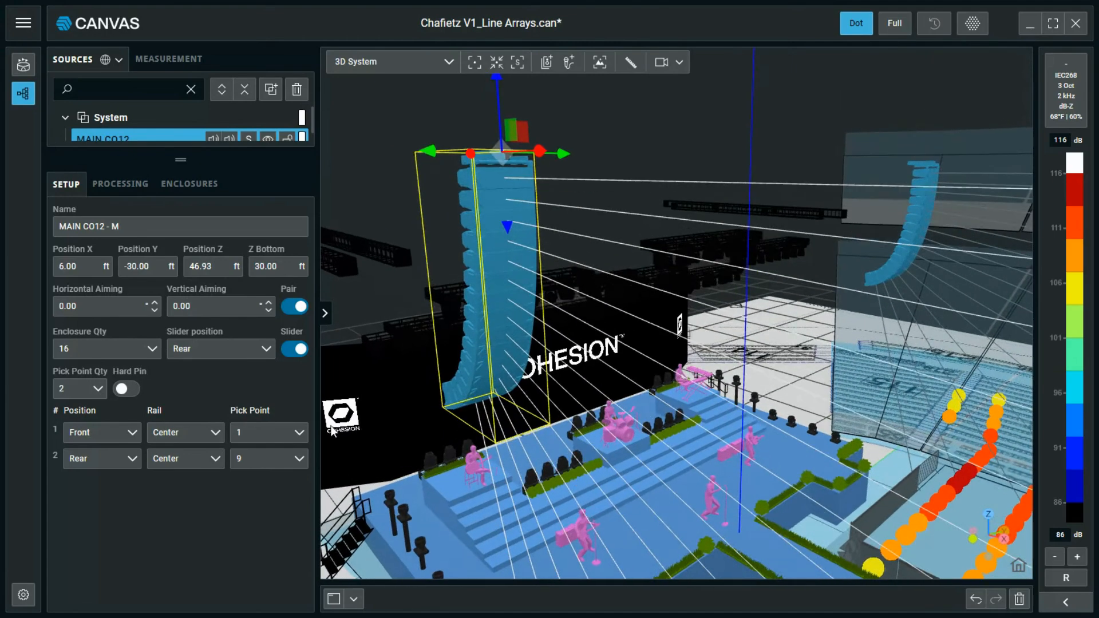
{"action": "left_click", "coordinate": [106, 306]}
{"action": "type", "text": "-30"}
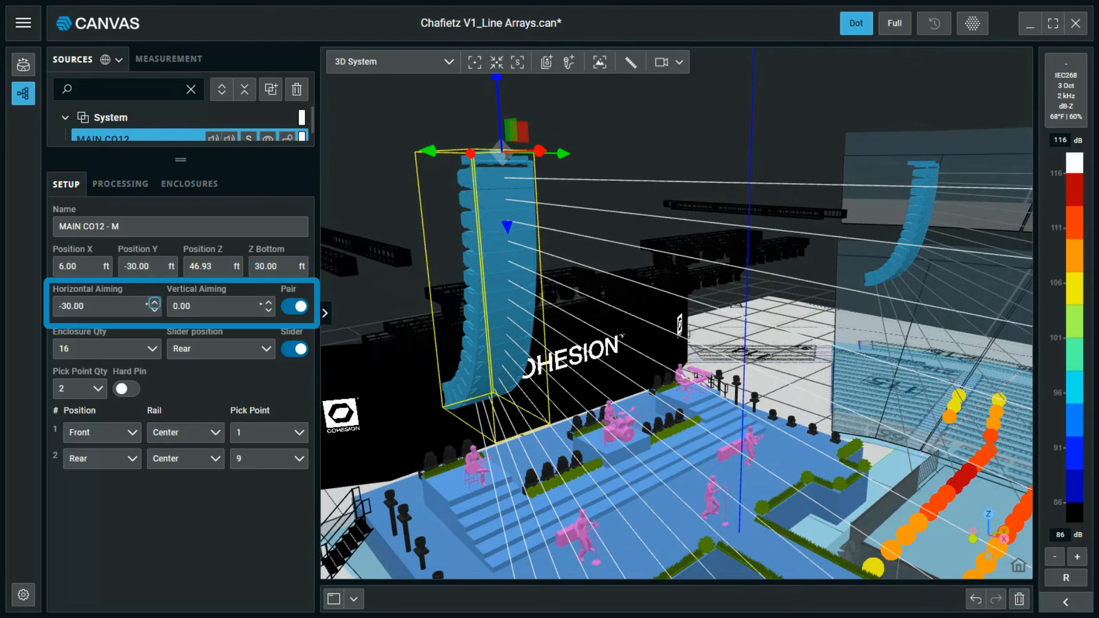
{"action": "key", "text": "Tab"}
{"action": "type", "text": "10"}
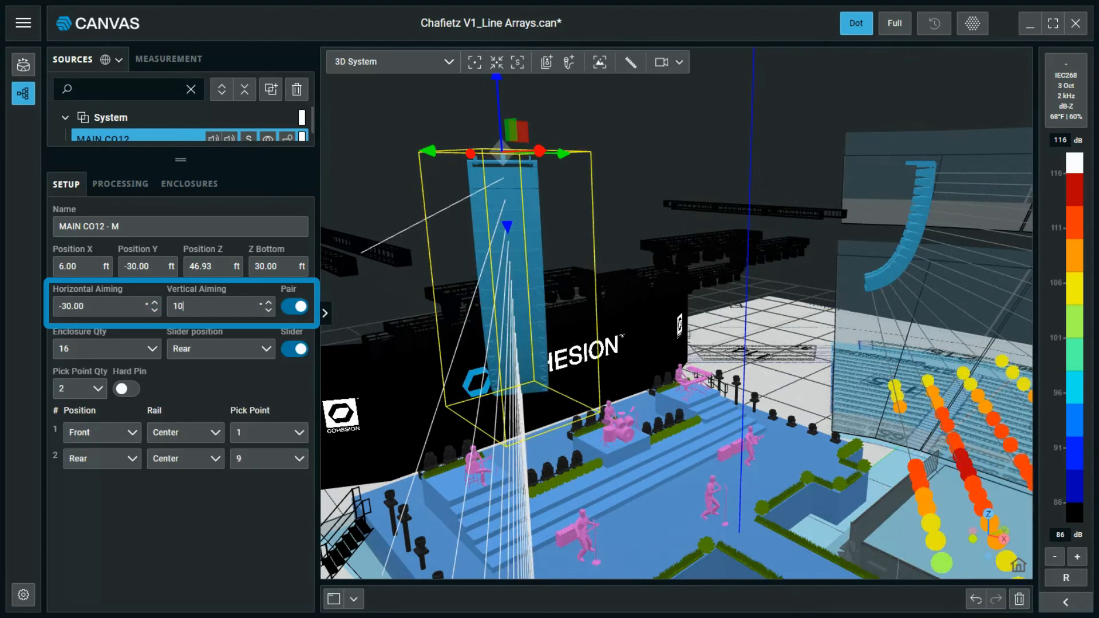
{"action": "key", "text": "Tab"}
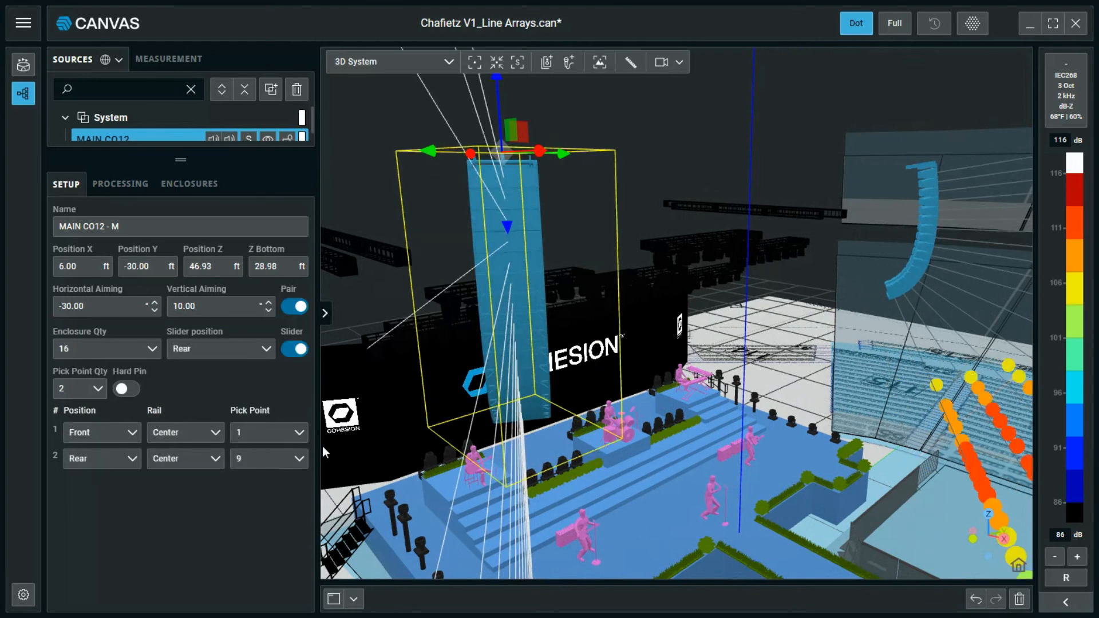
Add a Top View below the 3D view and rotate the mirrored array there to a horizontal aiming of about -1.5°.
{"action": "left_click", "coordinate": [334, 599]}
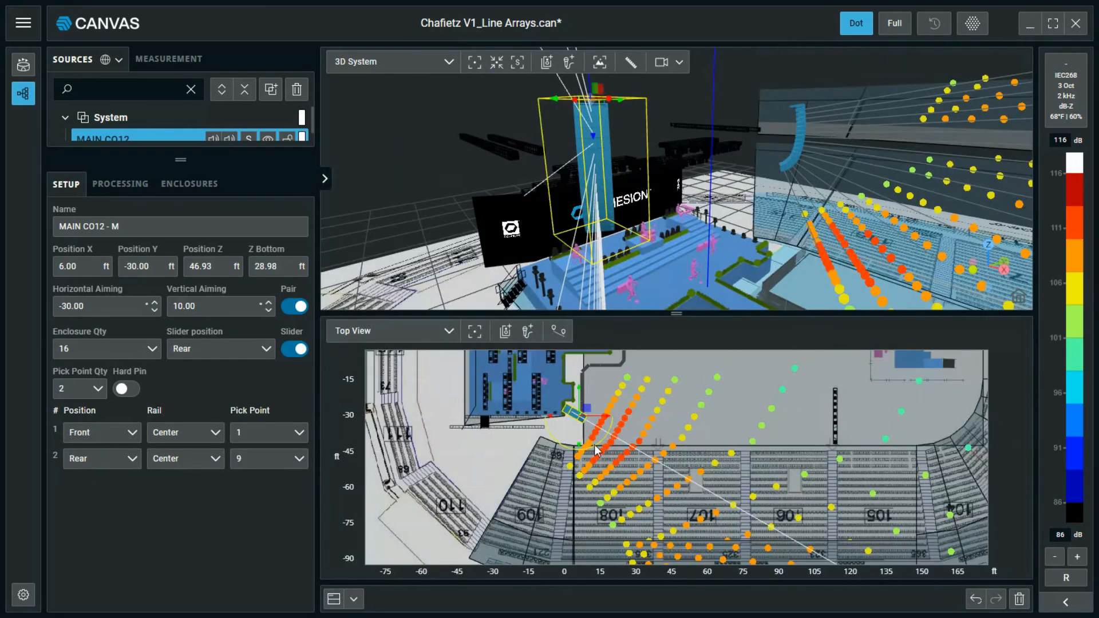
{"action": "left_click_drag", "start_coordinate": [596, 445], "coordinate": [793, 428]}
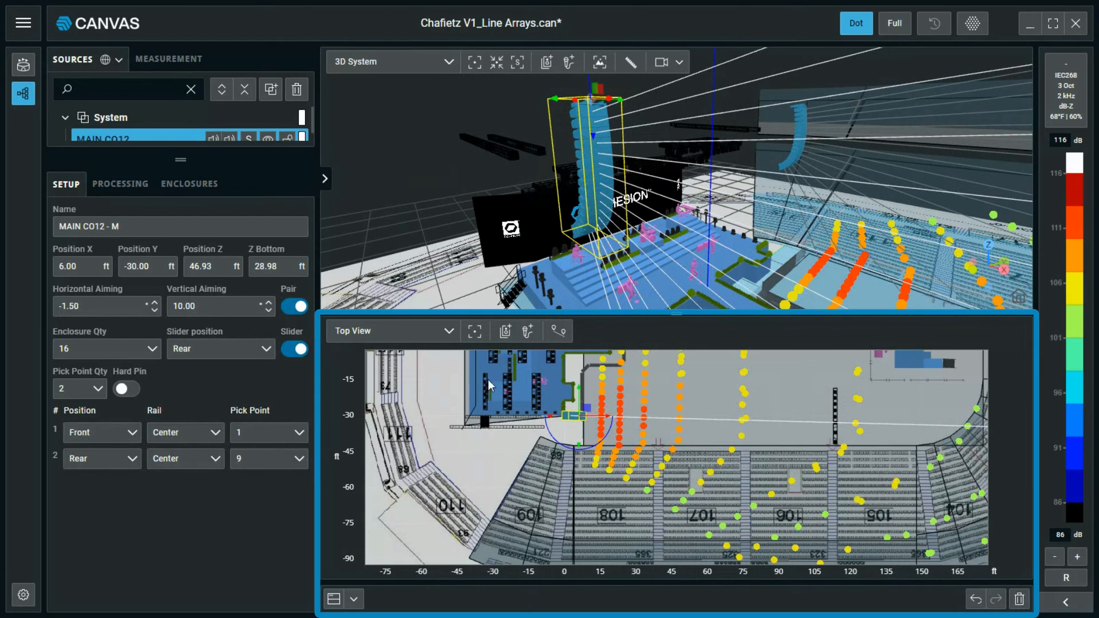
Change the lower view to Cross Section and tilt the mirrored array freehand to a vertical aiming of about 3.4°.
{"action": "left_click", "coordinate": [425, 339]}
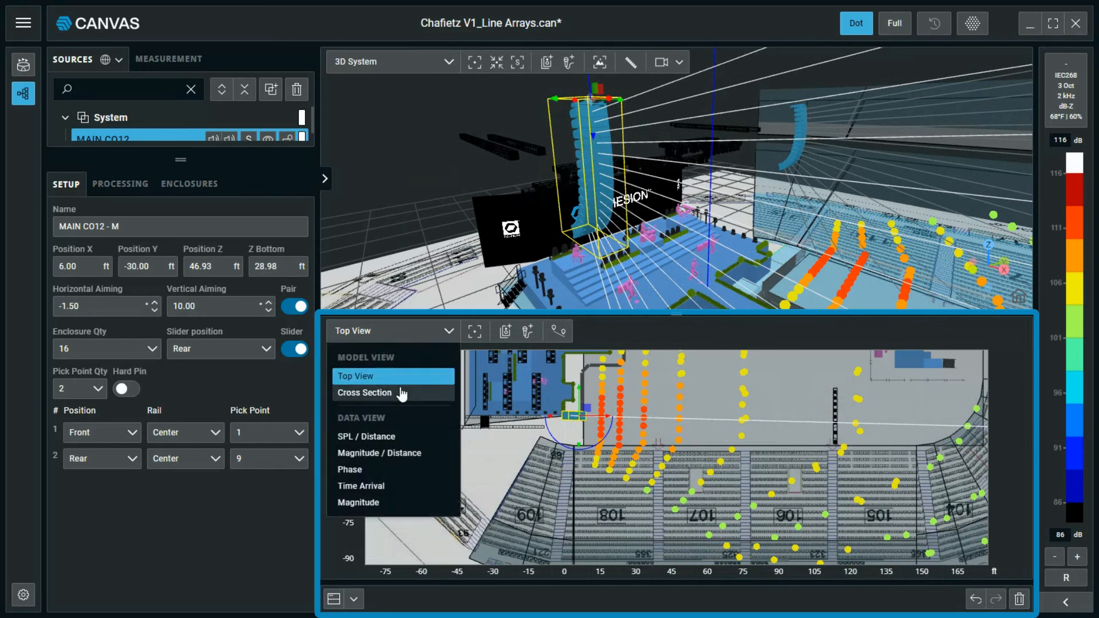
{"action": "left_click", "coordinate": [402, 394]}
{"action": "mouse_move", "coordinate": [476, 542]}
{"action": "left_mouse_down"}
{"action": "mouse_move", "coordinate": [447, 562]}
{"action": "mouse_move", "coordinate": [461, 554]}
{"action": "left_mouse_up"}
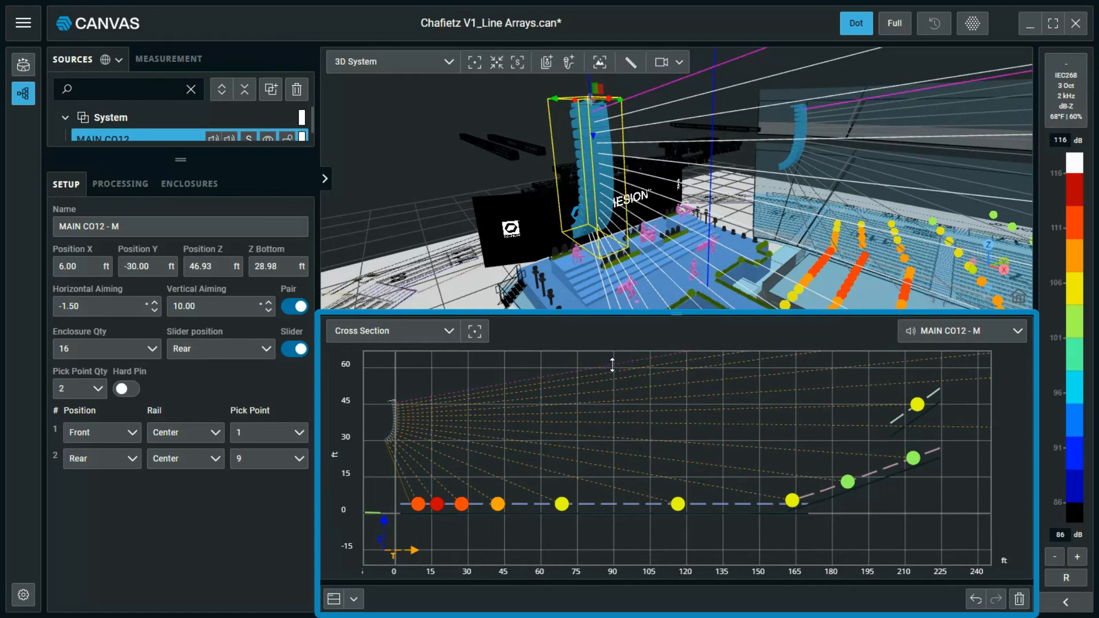
{"action": "left_click_drag", "start_coordinate": [612, 364], "coordinate": [623, 390]}
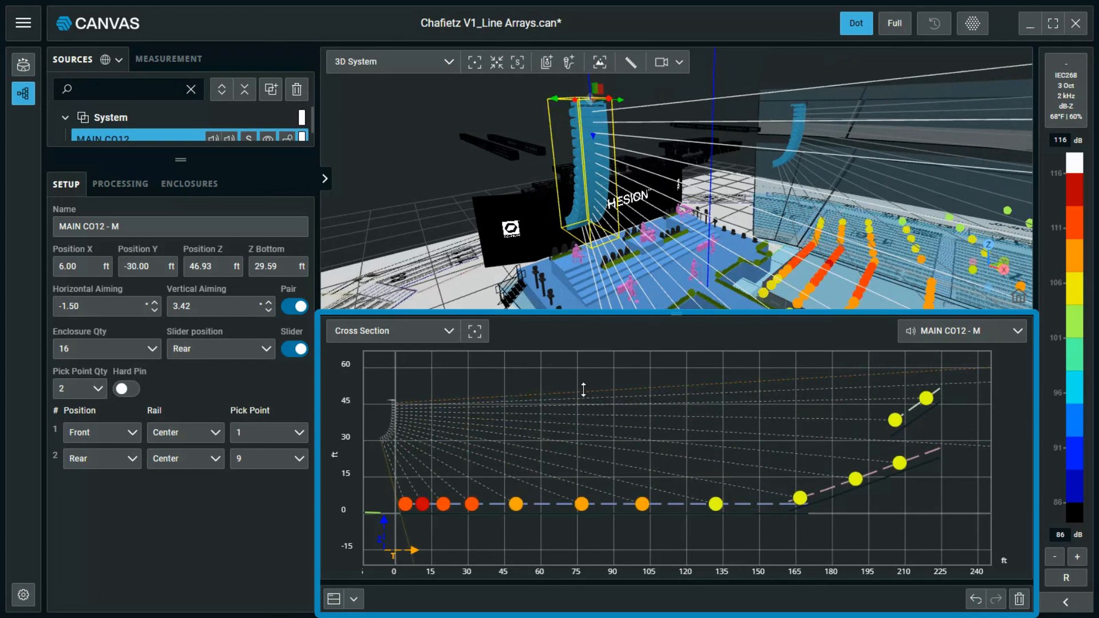
{"action": "left_click", "coordinate": [132, 351]}
{"action": "left_click", "coordinate": [182, 355]}
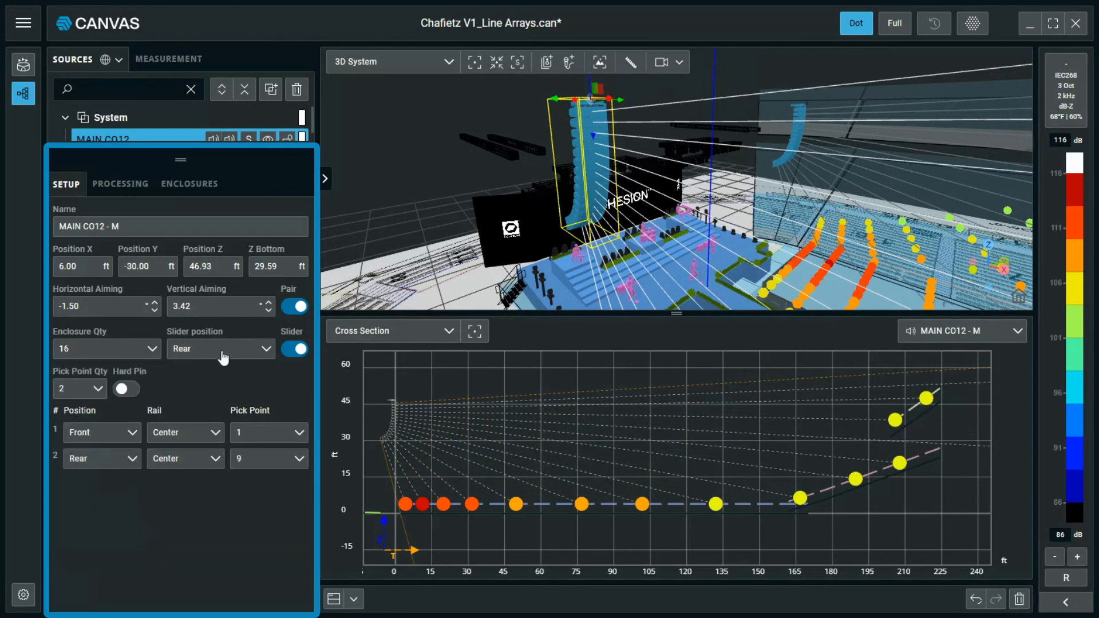
{"action": "left_click", "coordinate": [223, 357]}
{"action": "left_click", "coordinate": [223, 358]}
{"action": "left_click", "coordinate": [263, 434]}
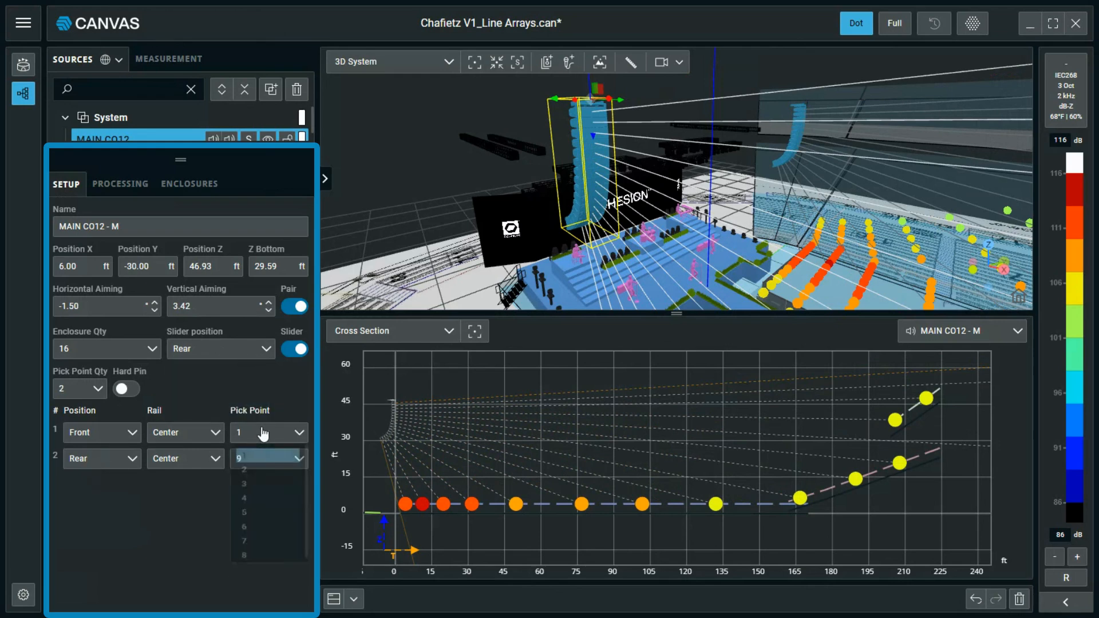
{"action": "left_click", "coordinate": [263, 434]}
Return to a single 3D view layout and show both arrays from the front of the stage.
{"action": "left_click", "coordinate": [332, 599]}
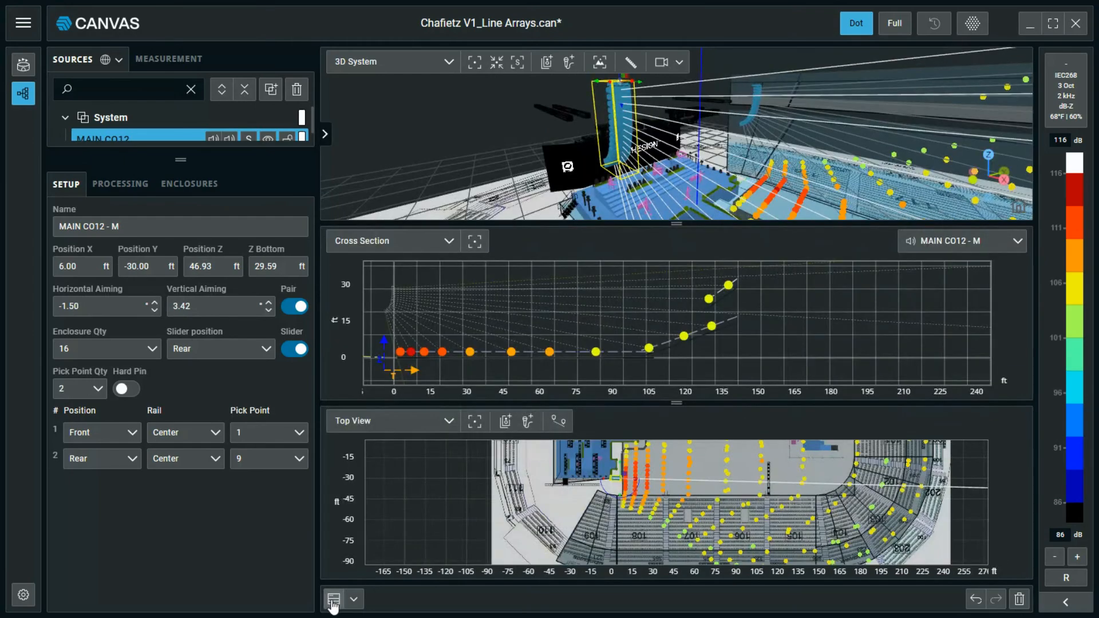
{"action": "left_click", "coordinate": [332, 599]}
{"action": "scroll", "coordinate": [438, 439], "scroll_direction": "down", "scroll_amount": 3}
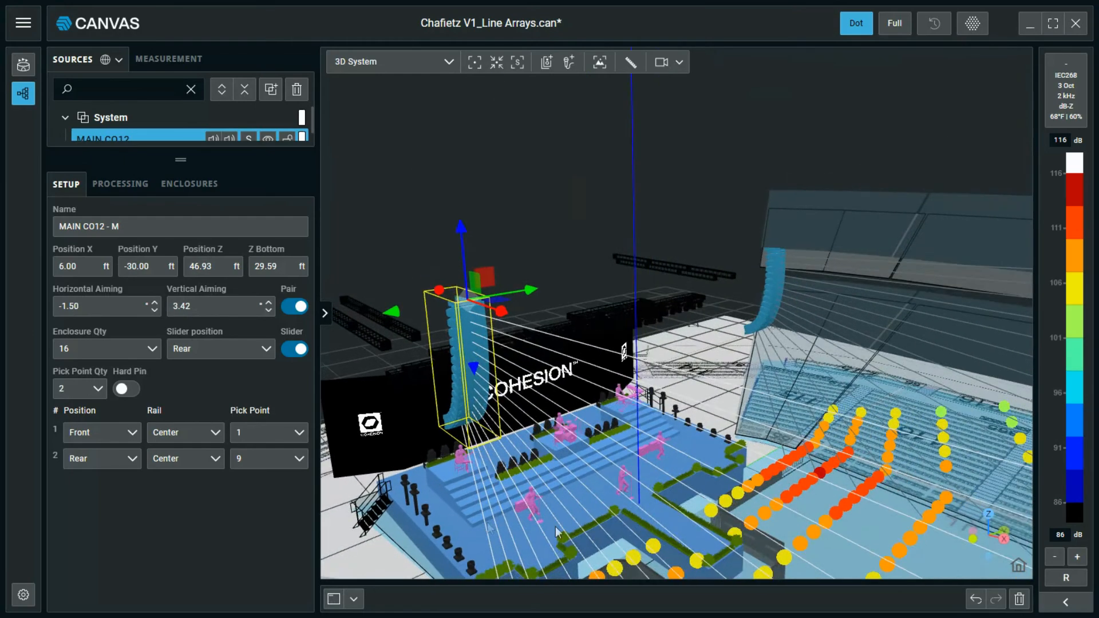
{"action": "left_click_drag", "start_coordinate": [559, 526], "coordinate": [408, 425]}
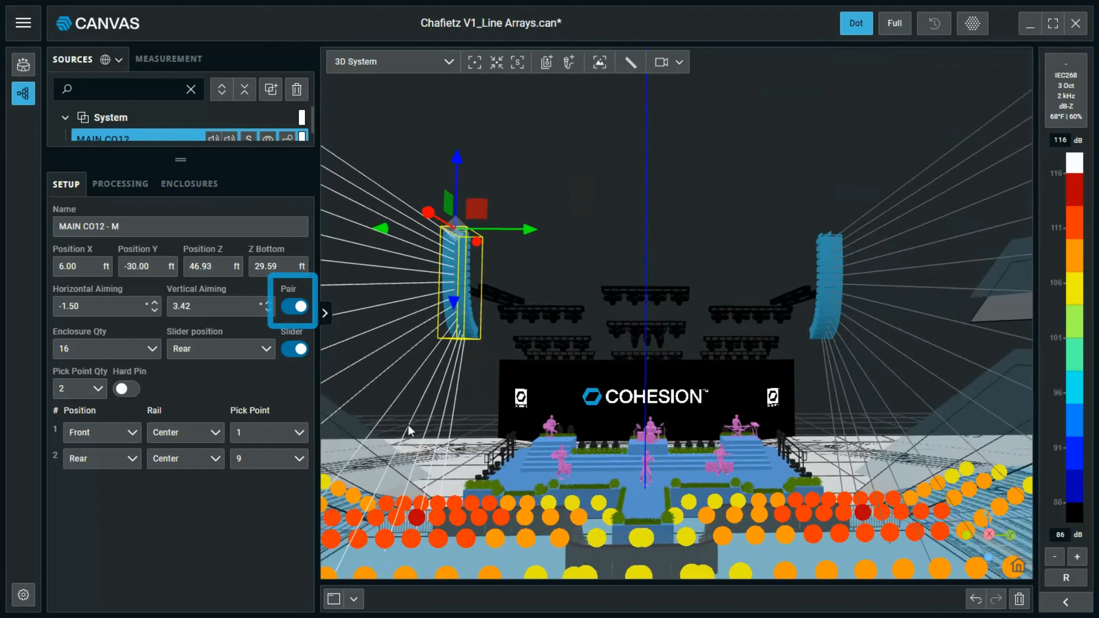
Unpair the MAIN CO12 - M array, enlarge the sources list and select the MAIN CO12 array on its own.
{"action": "left_click", "coordinate": [294, 308]}
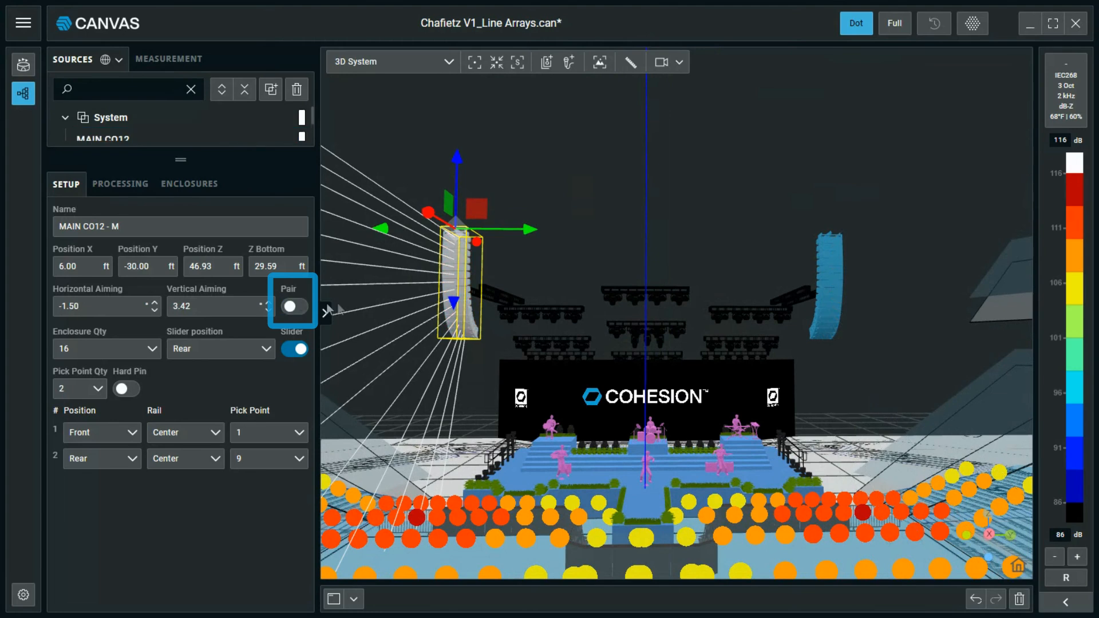
{"action": "left_click_drag", "start_coordinate": [170, 165], "coordinate": [178, 244]}
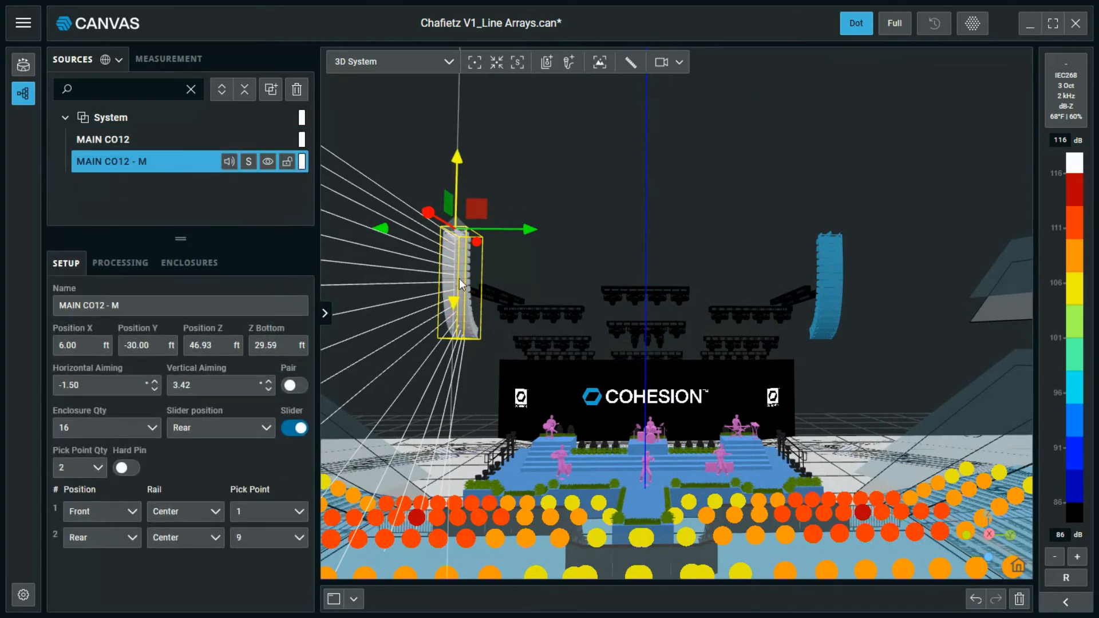
{"action": "left_click", "coordinate": [460, 276]}
{"action": "left_click", "coordinate": [459, 280]}
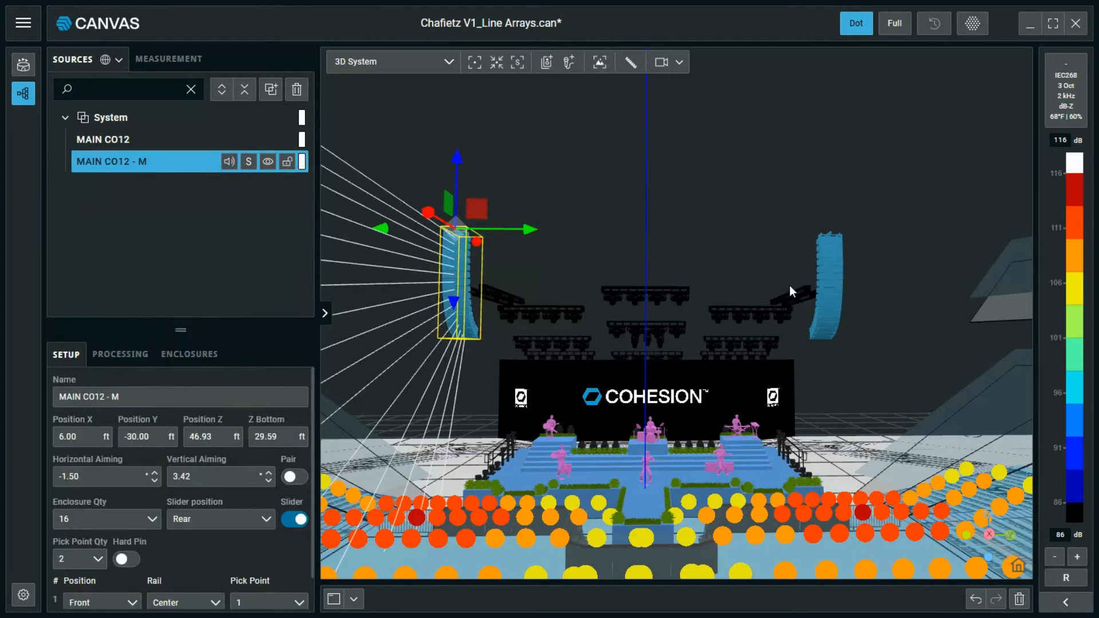
{"action": "left_click", "coordinate": [834, 278]}
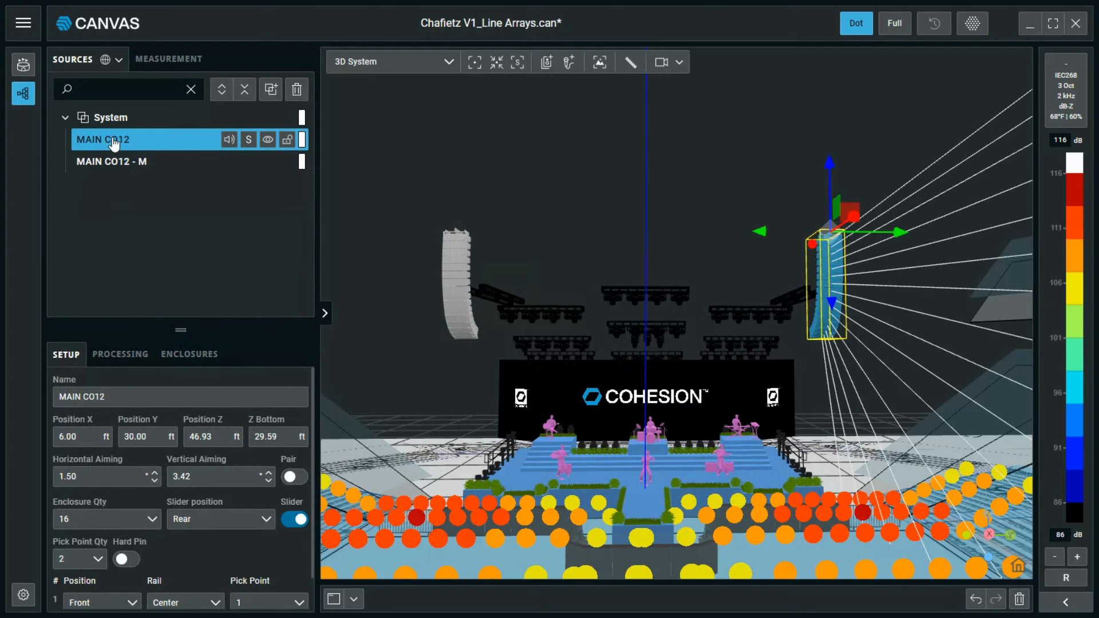
Move the unpaired MAIN CO12 - M array freehand to the stage centre at Position Y 0 ft and Position Z 53 ft.
{"action": "left_click", "coordinate": [452, 277]}
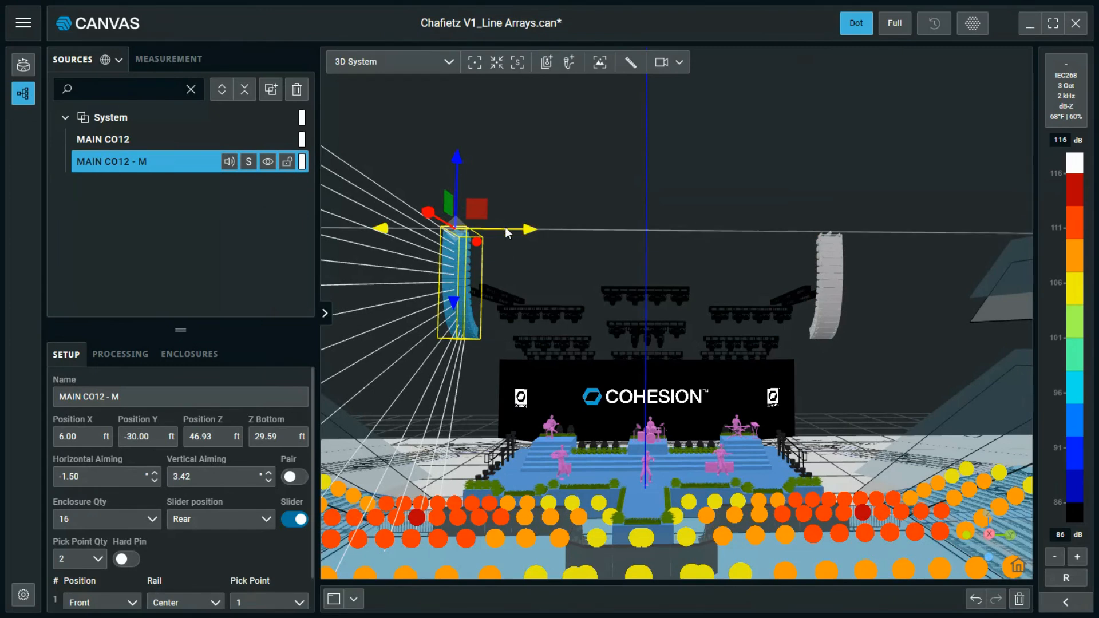
{"action": "left_click_drag", "start_coordinate": [505, 227], "coordinate": [676, 172]}
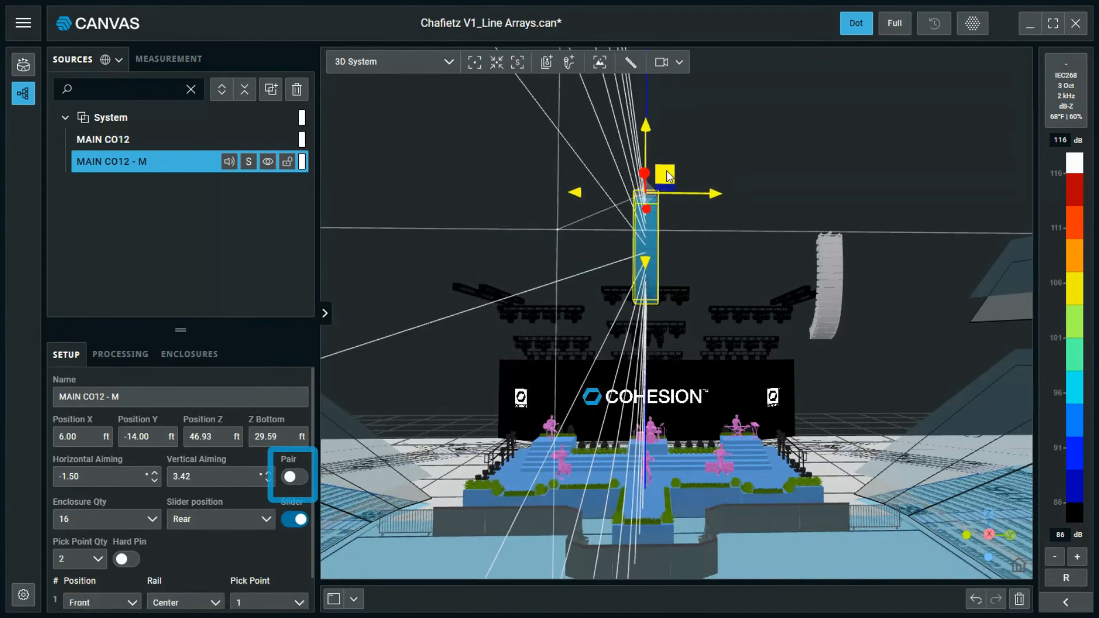
Turn pairing back on for the MAIN CO12 array, delete the centre MAIN CO12 - M array and select the new mirrored array.
{"action": "left_click", "coordinate": [830, 304]}
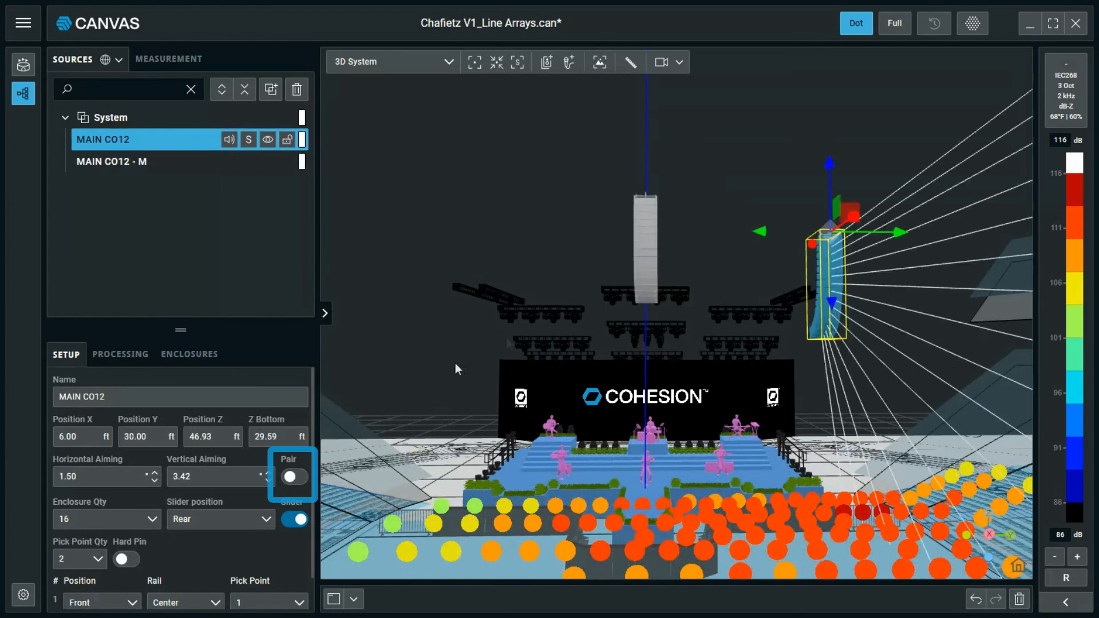
{"action": "left_click", "coordinate": [292, 477]}
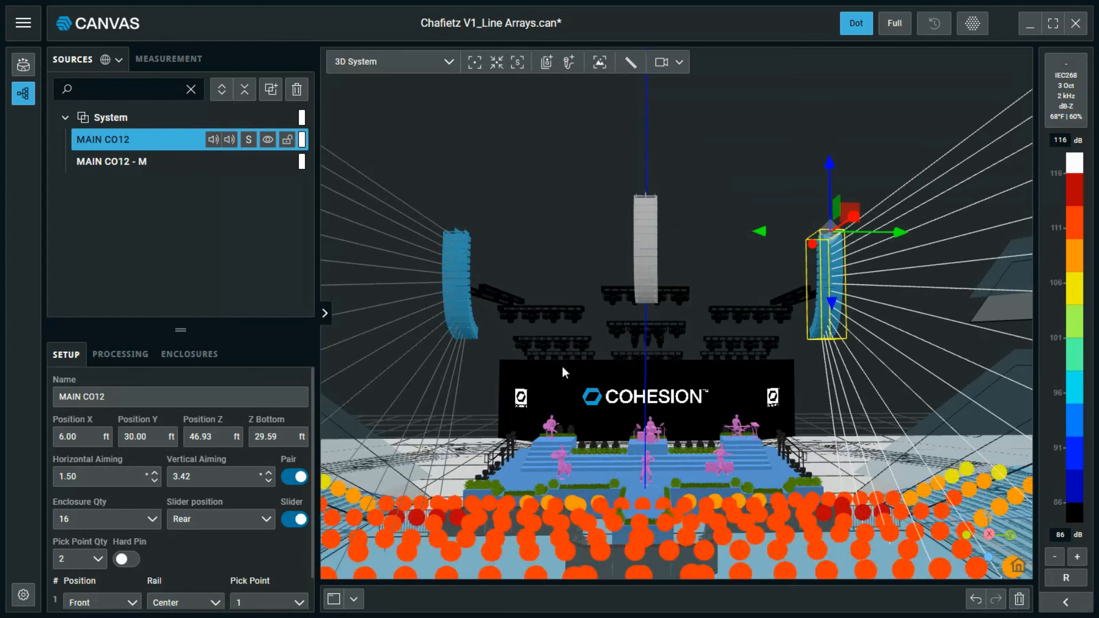
{"action": "left_click", "coordinate": [117, 162]}
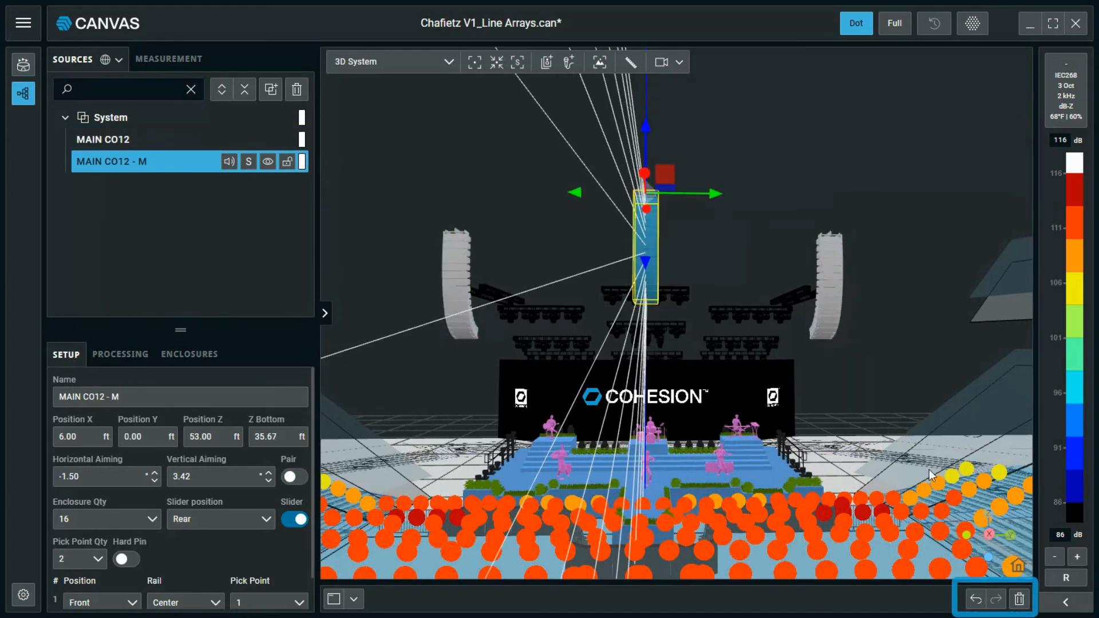
{"action": "left_click", "coordinate": [1020, 599]}
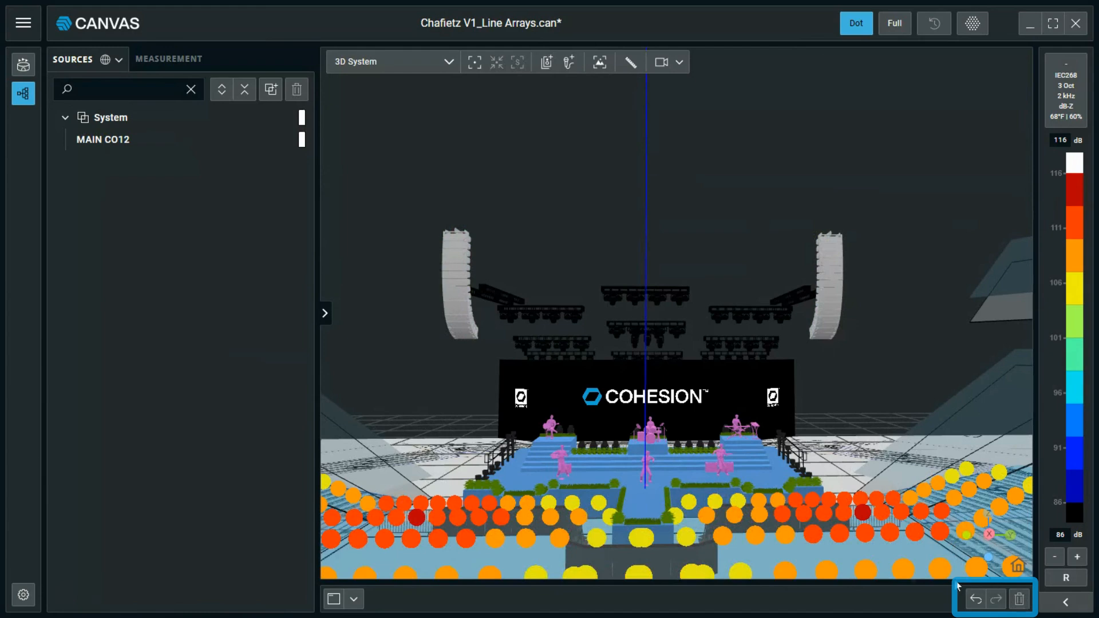
{"action": "left_click", "coordinate": [449, 290]}
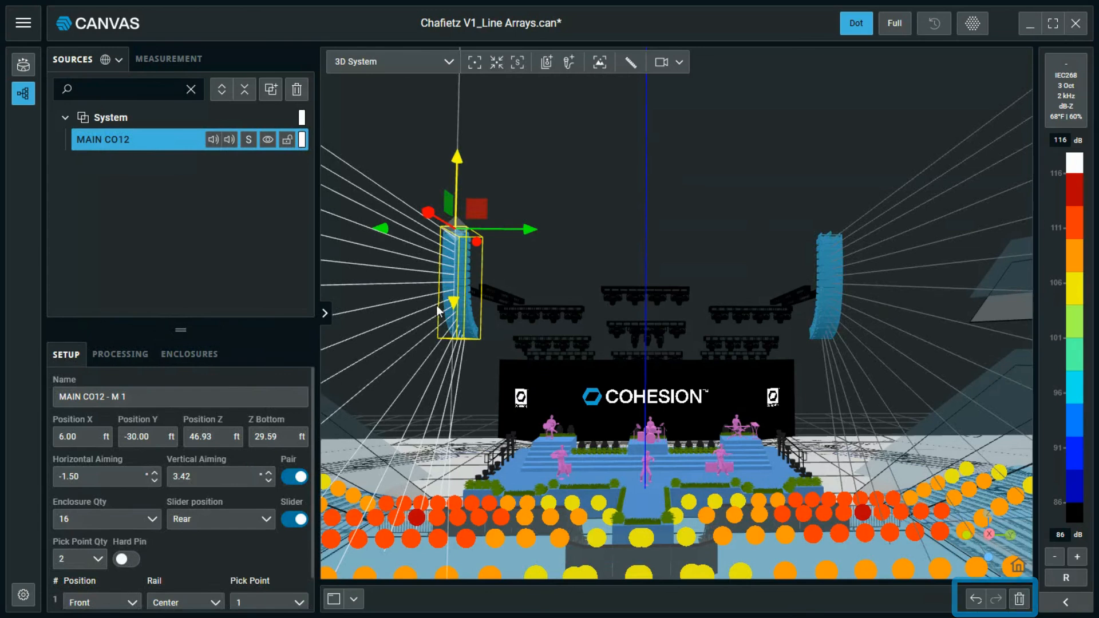
Enlarge the settings area to list all MAIN CO12 enclosures and show the arrays at an angle from the audience side.
{"action": "left_click_drag", "start_coordinate": [499, 413], "coordinate": [500, 387]}
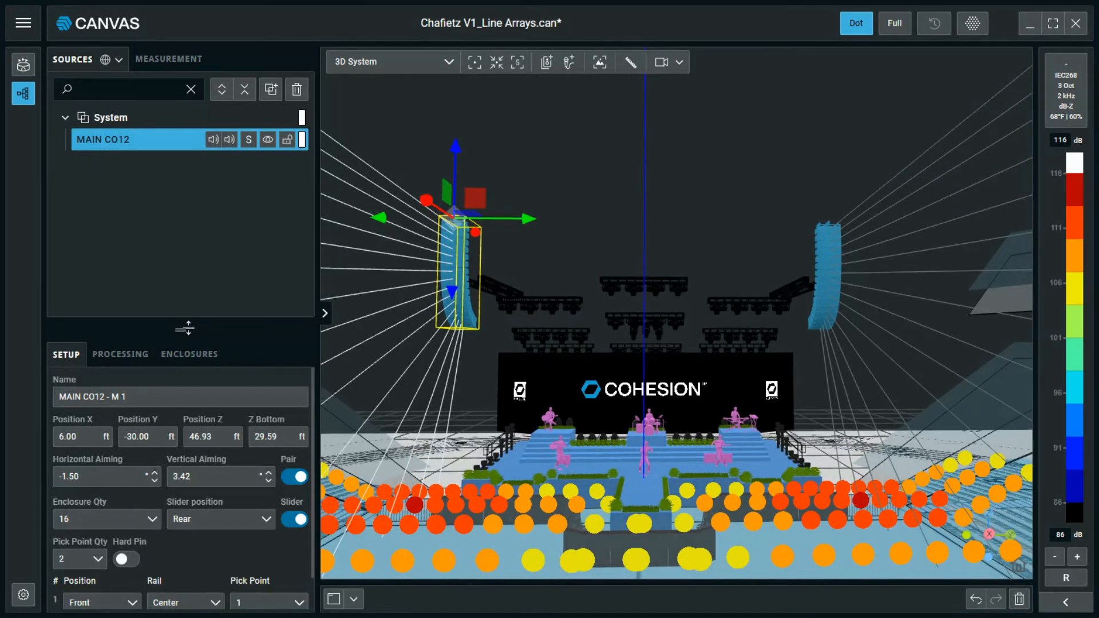
{"action": "left_click_drag", "start_coordinate": [182, 329], "coordinate": [178, 134]}
{"action": "left_click", "coordinate": [188, 210]}
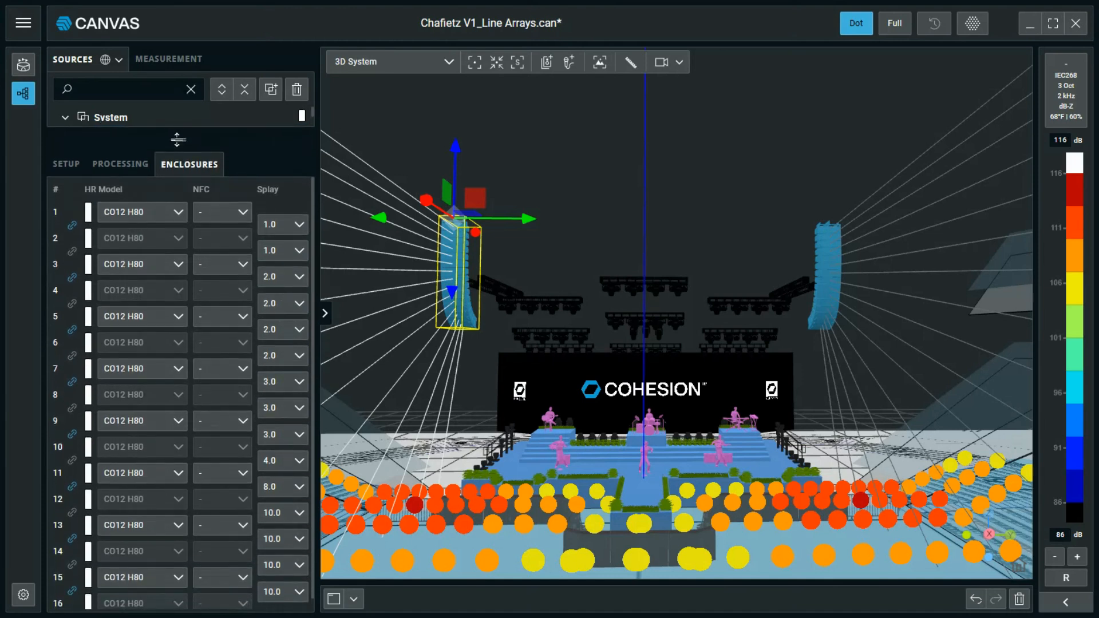
{"action": "left_click_drag", "start_coordinate": [400, 421], "coordinate": [526, 402]}
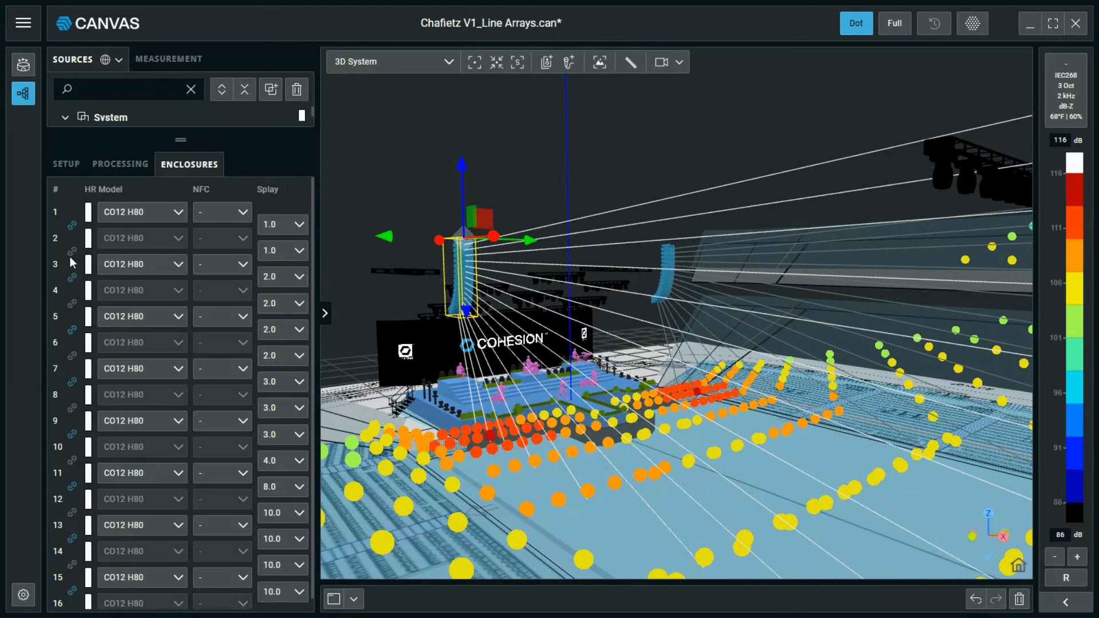
Unlink enclosure pairs 1–2 and 3–4 of the MAIN CO12 array and link both pairs again.
{"action": "left_click", "coordinate": [72, 225]}
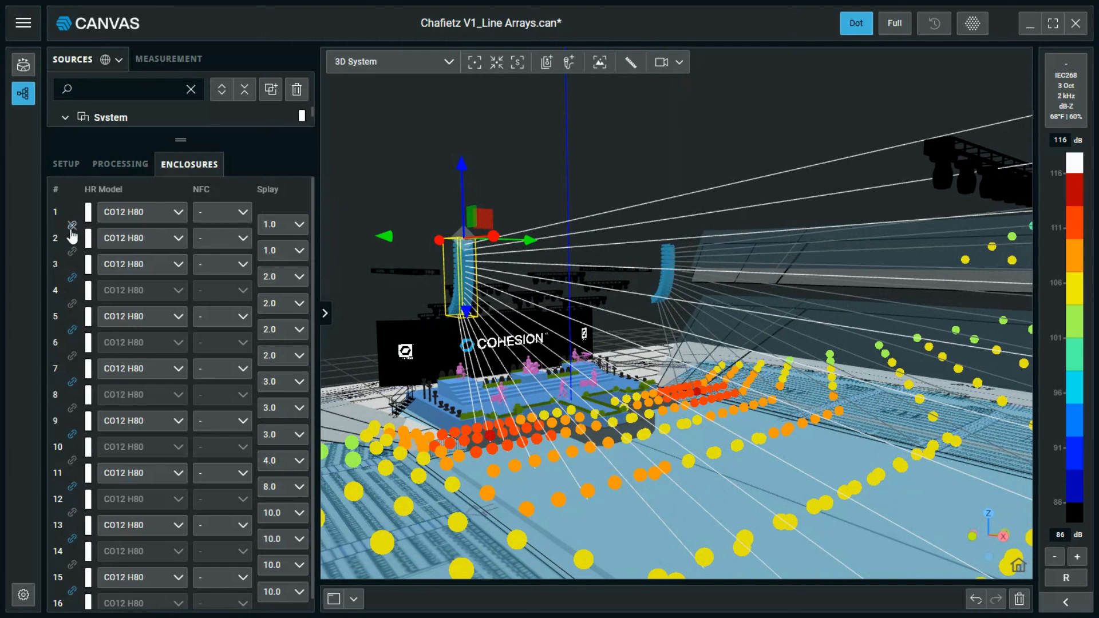
{"action": "left_click", "coordinate": [71, 277]}
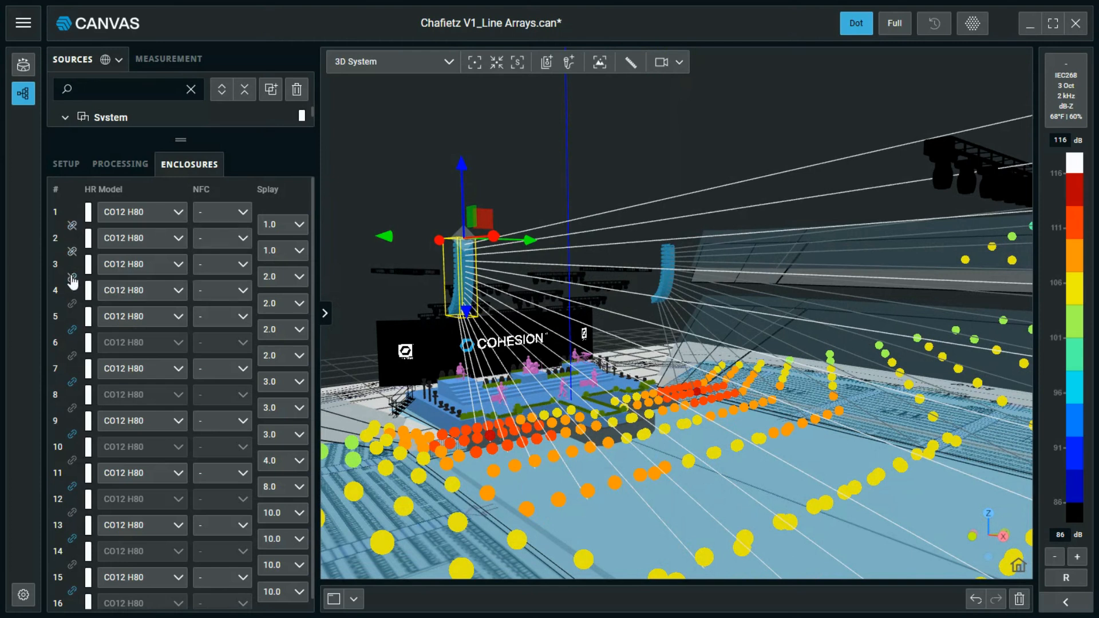
{"action": "left_click", "coordinate": [72, 278]}
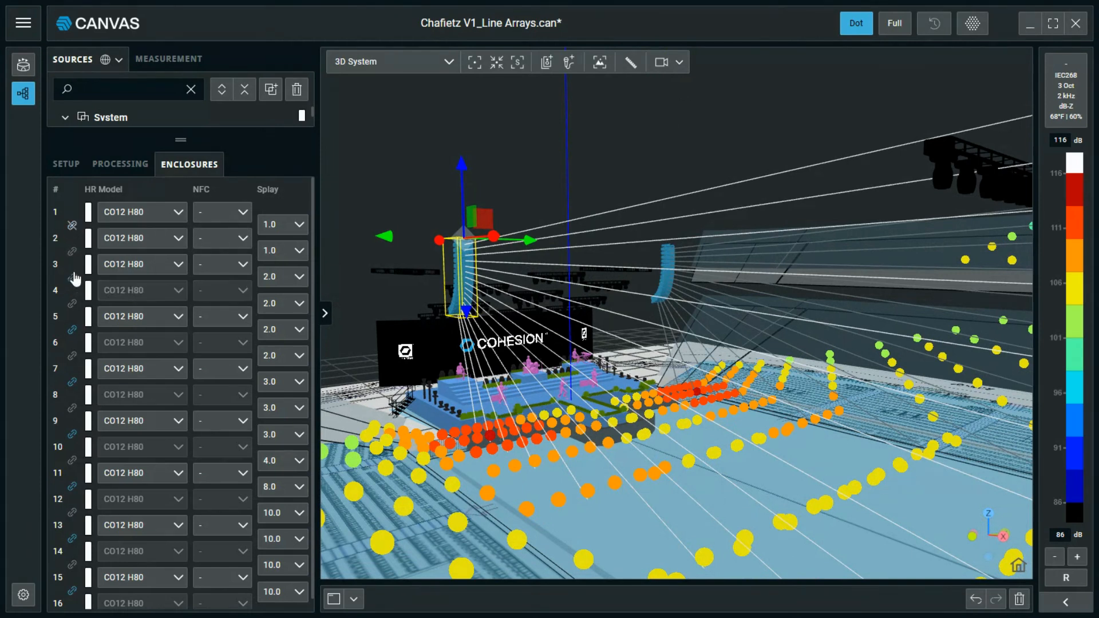
{"action": "left_click", "coordinate": [75, 229]}
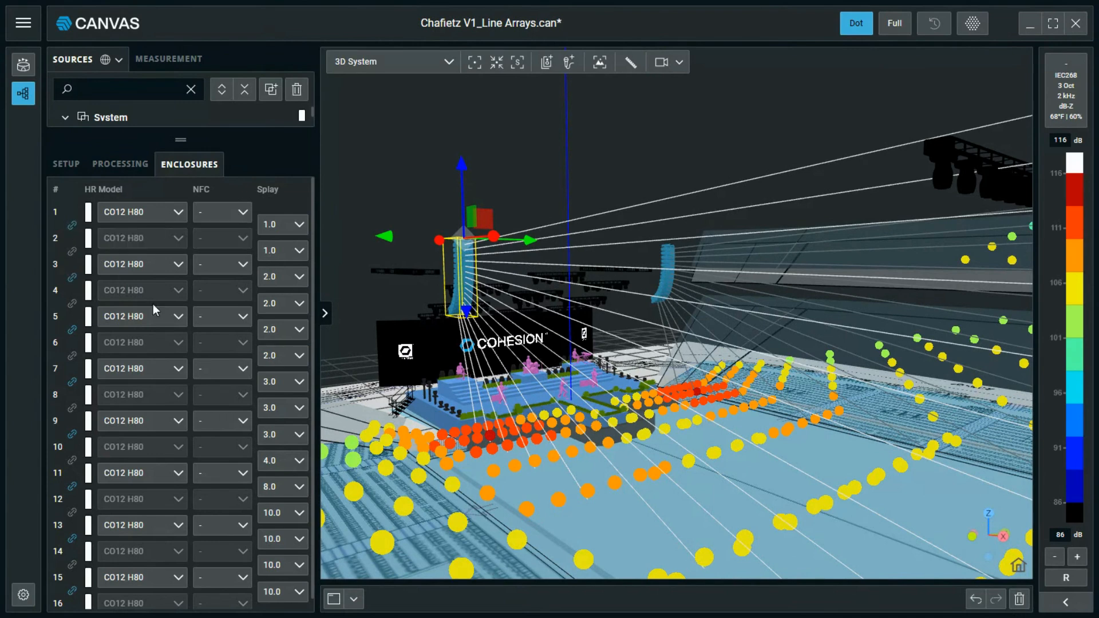
Set enclosures 13–16 to model CO12 H120, with NFC -2 on enclosures 13–14 and NFC -4 on enclosures 15–16.
{"action": "left_click", "coordinate": [142, 525]}
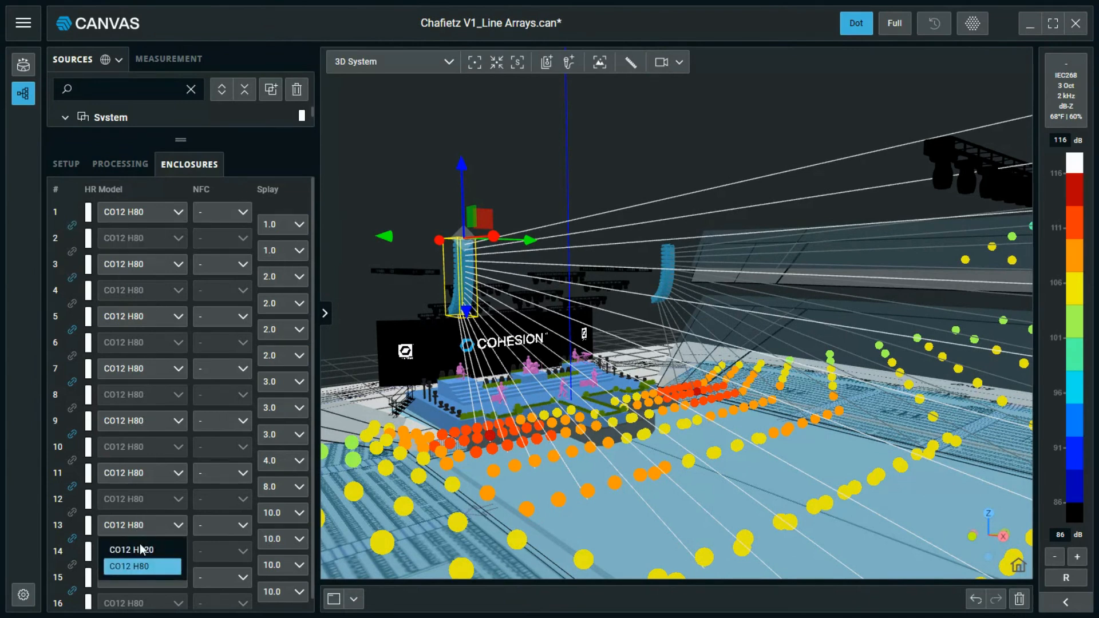
{"action": "left_click", "coordinate": [140, 548]}
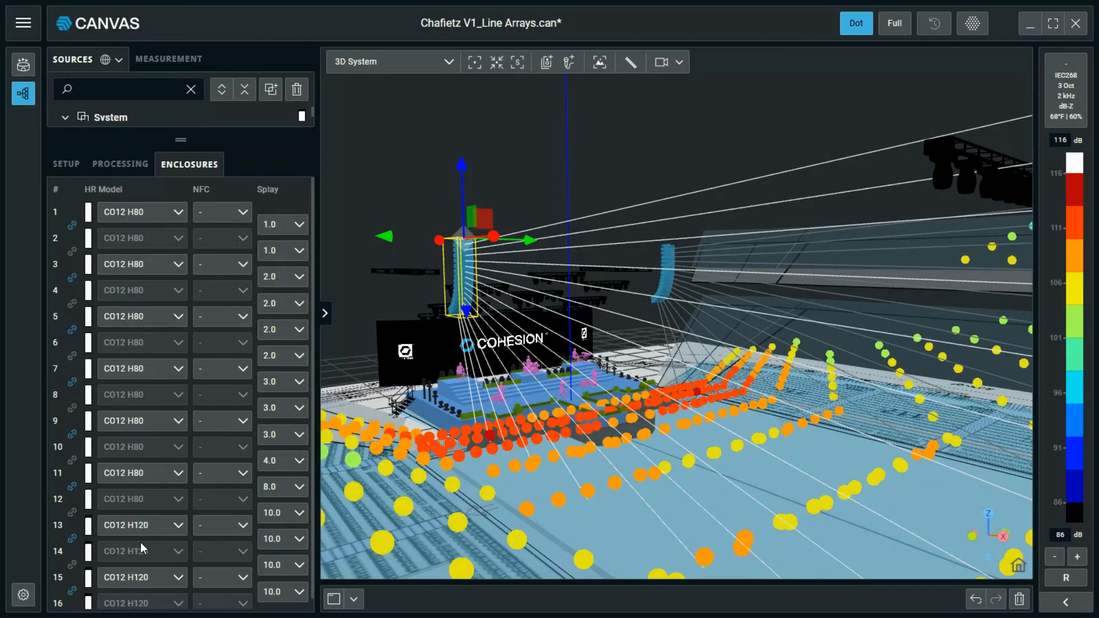
{"action": "left_click", "coordinate": [233, 525]}
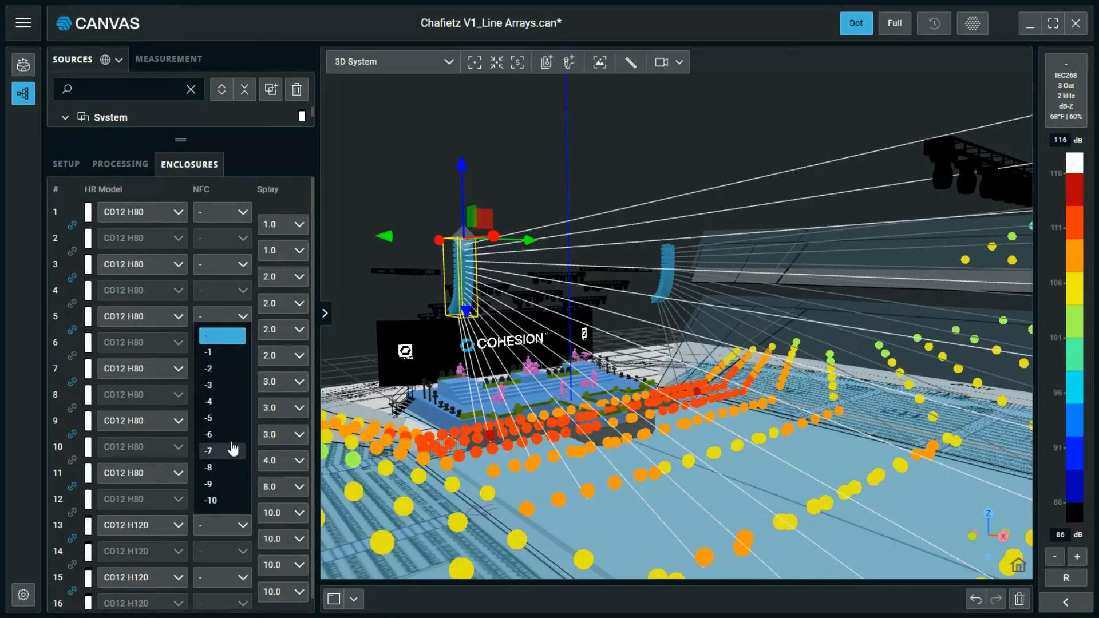
{"action": "left_click", "coordinate": [215, 369]}
{"action": "left_click", "coordinate": [215, 578]}
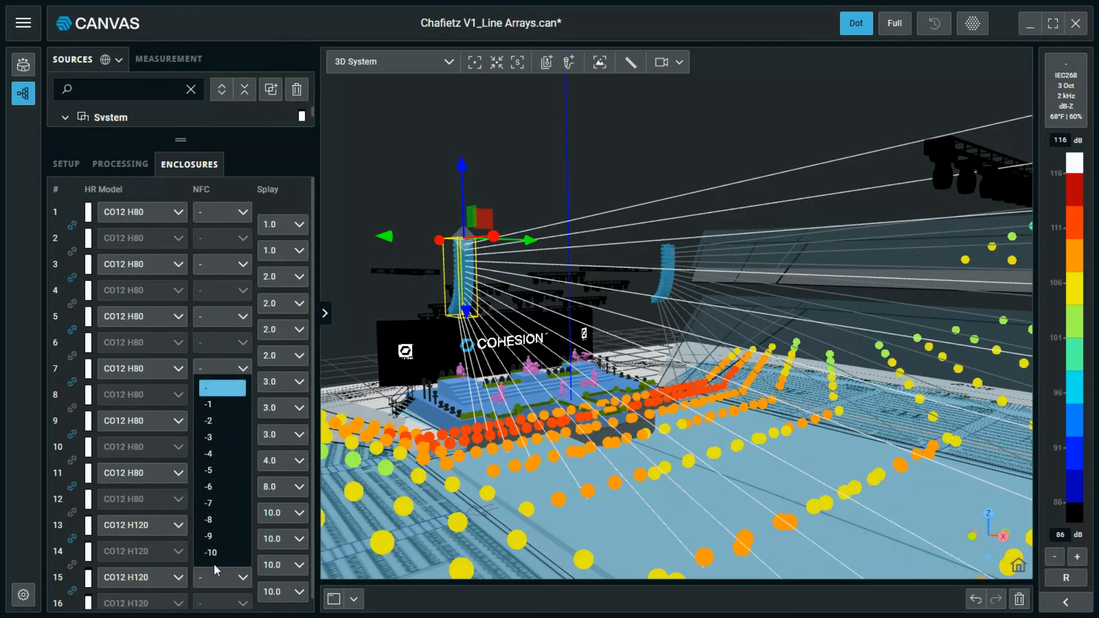
{"action": "left_click", "coordinate": [219, 453]}
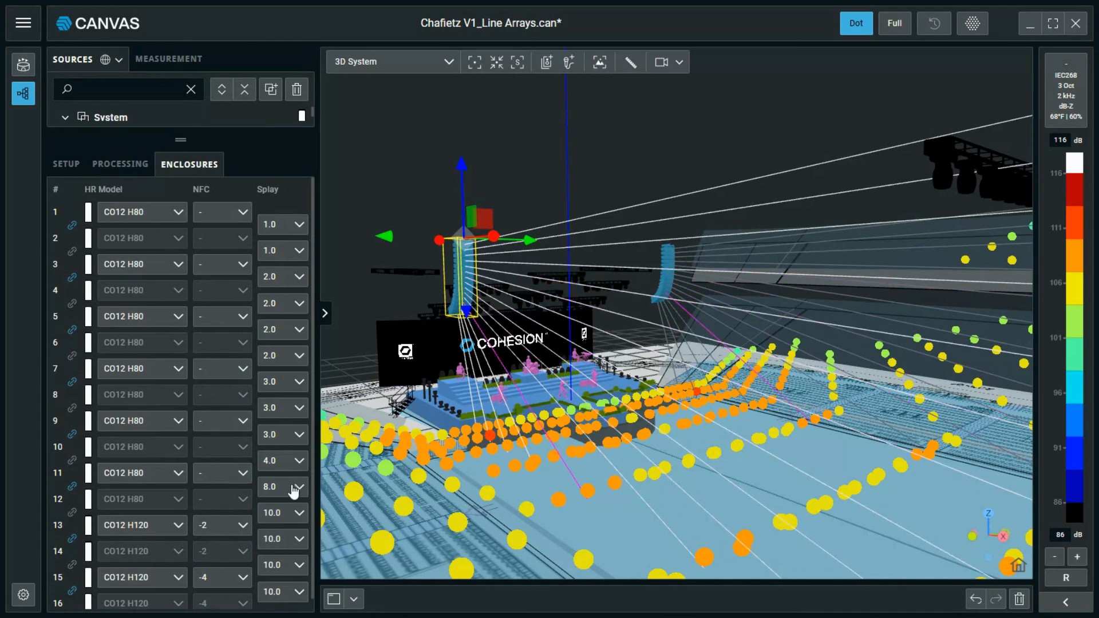
Open the section view of the MAIN CO12 array and examine the load and coordinates of its front and rear pick points.
{"action": "left_click_drag", "start_coordinate": [182, 140], "coordinate": [192, 213]}
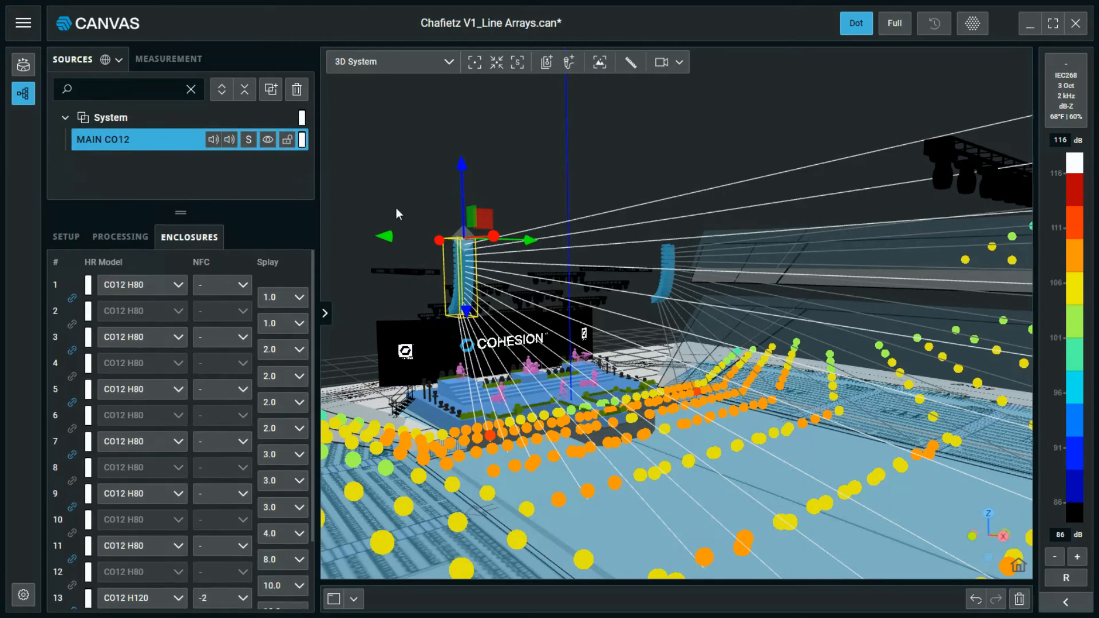
{"action": "scroll", "coordinate": [394, 271], "scroll_direction": "up", "scroll_amount": 5}
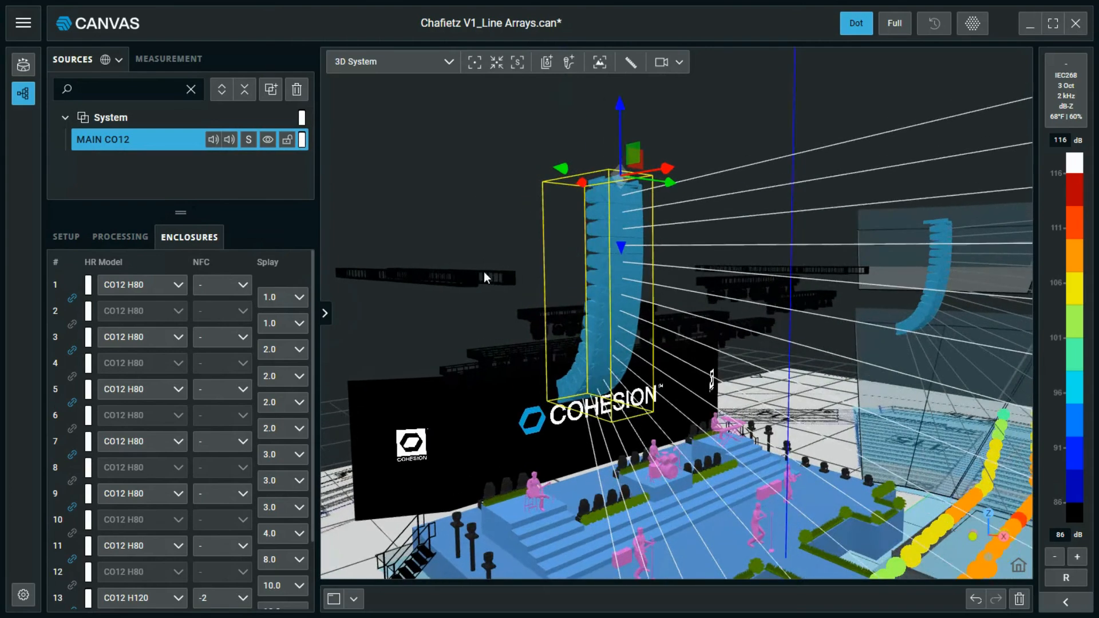
{"action": "left_click_drag", "start_coordinate": [483, 271], "coordinate": [515, 277]}
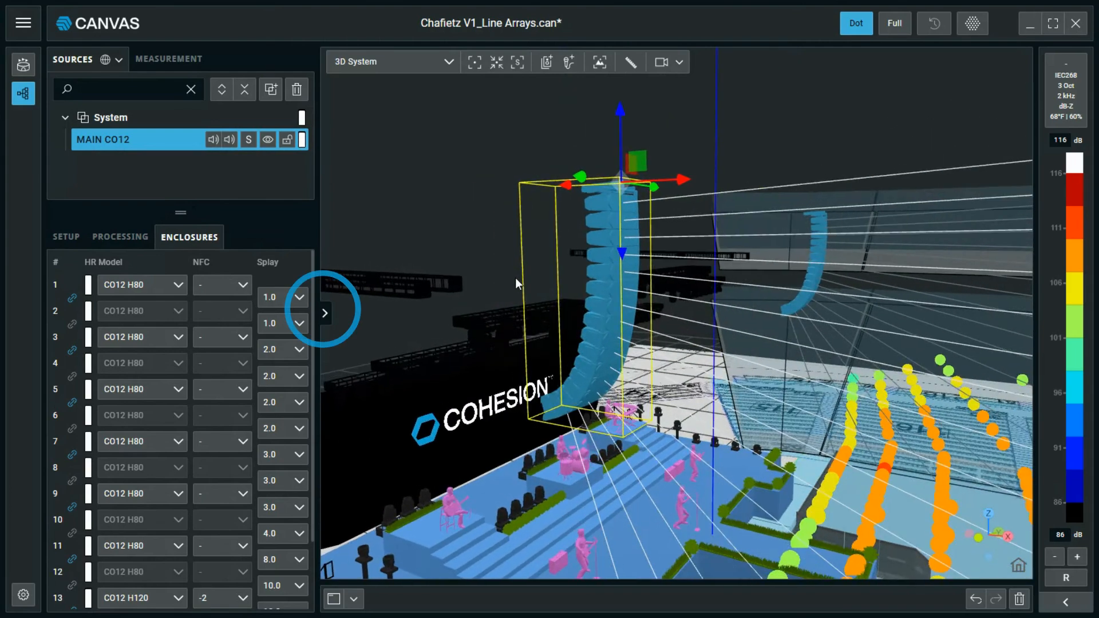
{"action": "scroll", "coordinate": [496, 274], "scroll_direction": "up", "scroll_amount": 4}
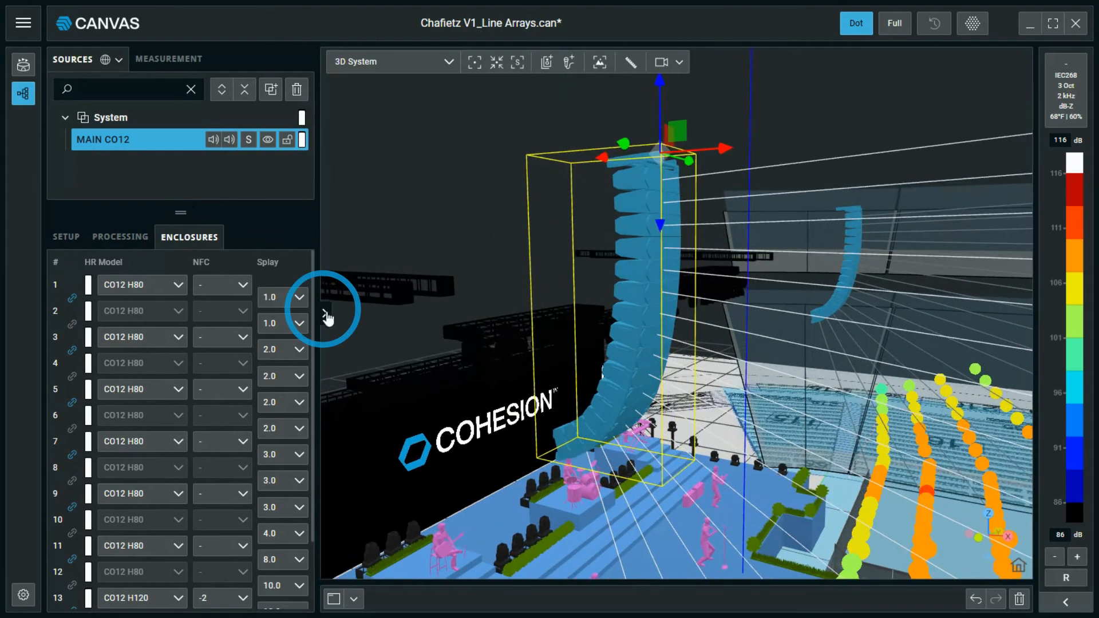
{"action": "left_click", "coordinate": [325, 314]}
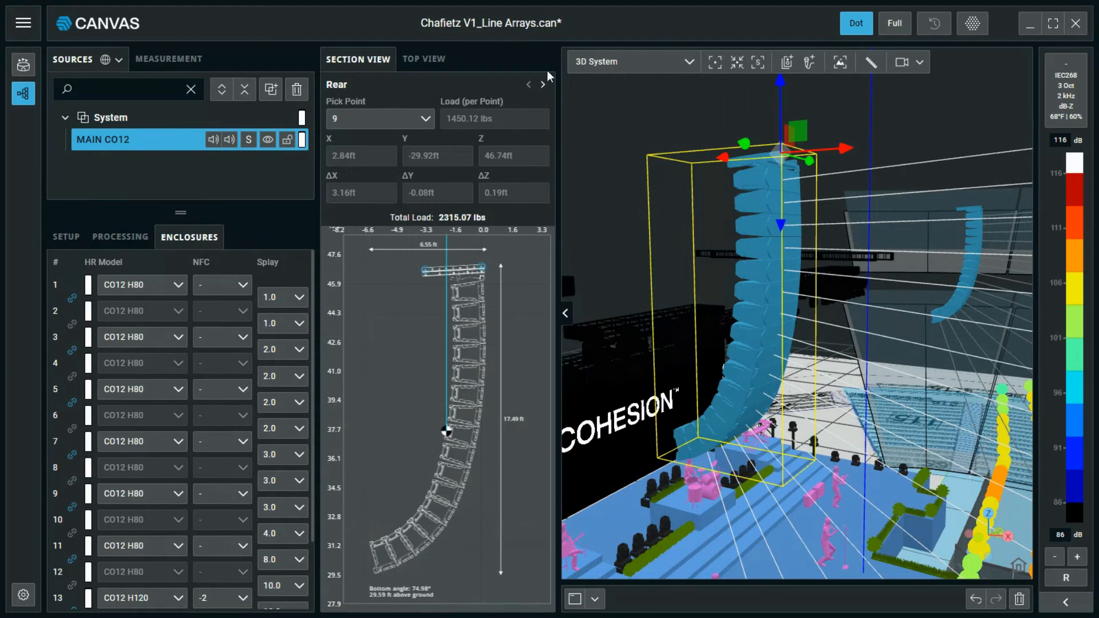
{"action": "left_click", "coordinate": [542, 89]}
{"action": "left_click", "coordinate": [542, 89]}
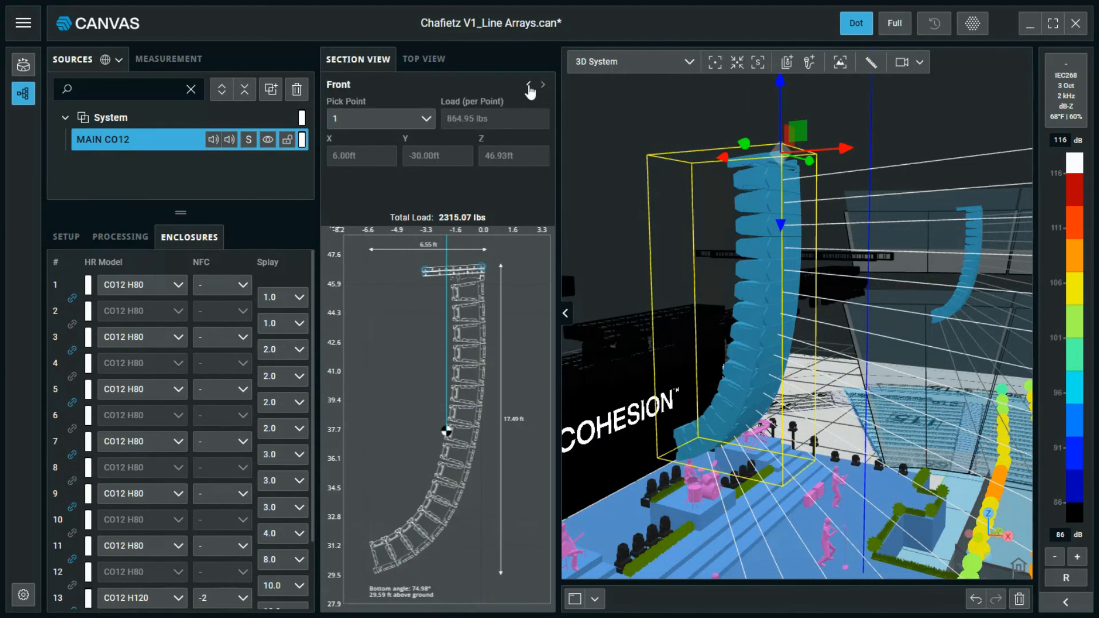
{"action": "left_click", "coordinate": [529, 85]}
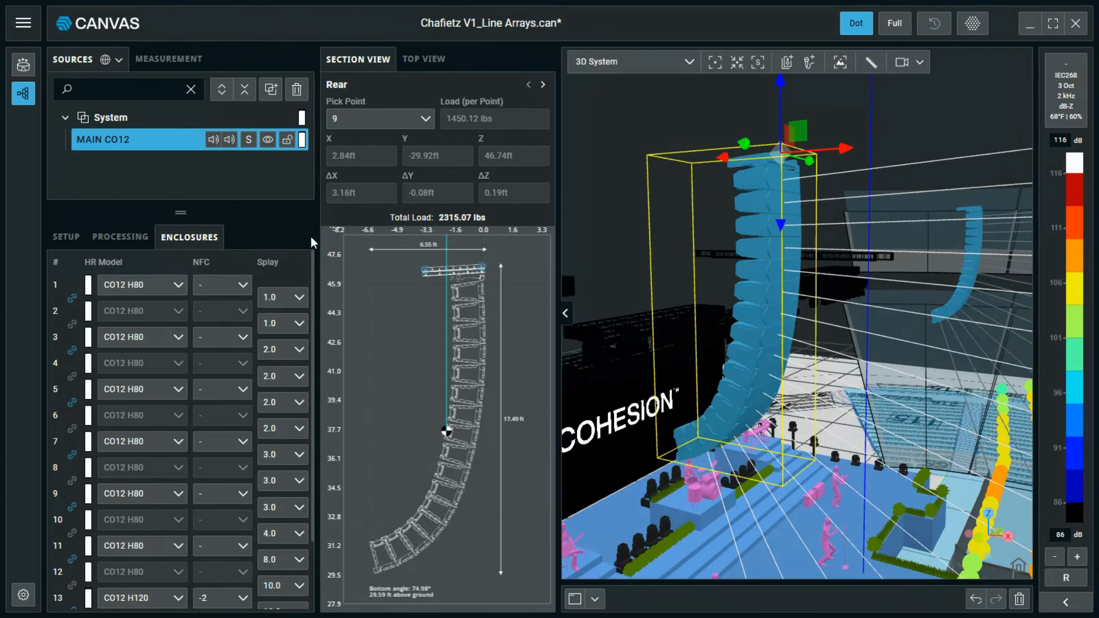
Try the Front slider position on the MAIN CO12 array, check both pick point loads and return the slider to Rear.
{"action": "left_click", "coordinate": [67, 240]}
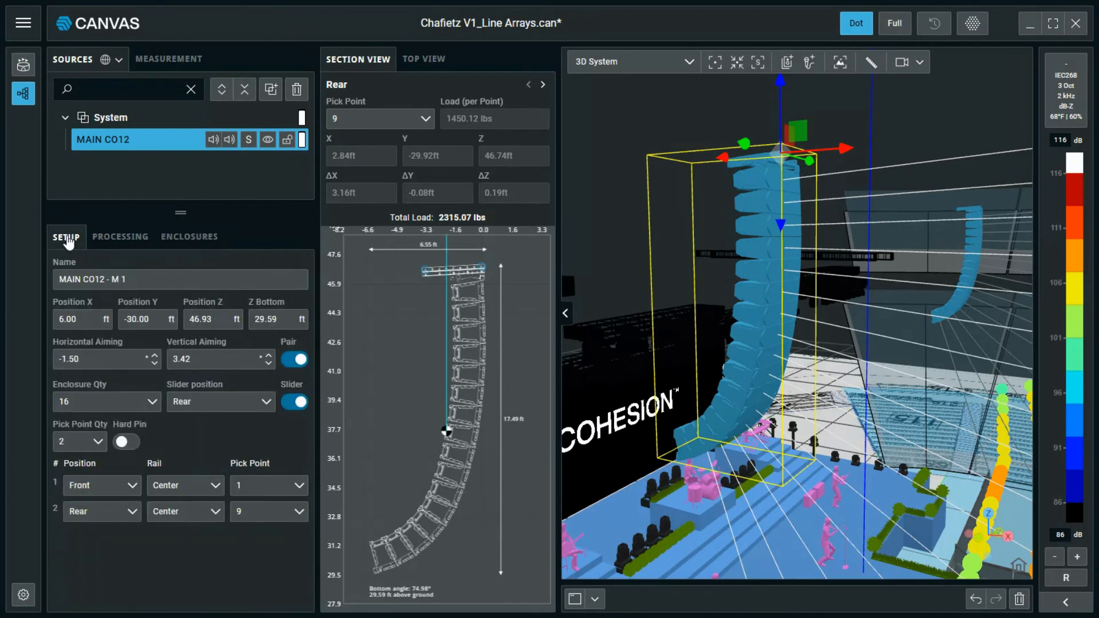
{"action": "left_click", "coordinate": [208, 408]}
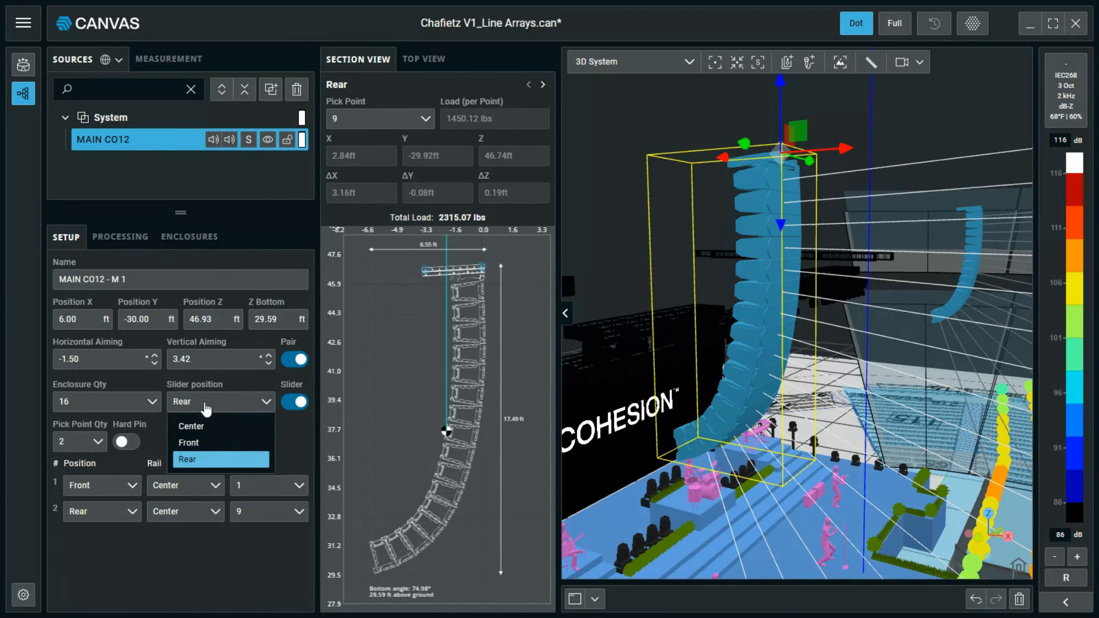
{"action": "left_click", "coordinate": [207, 448]}
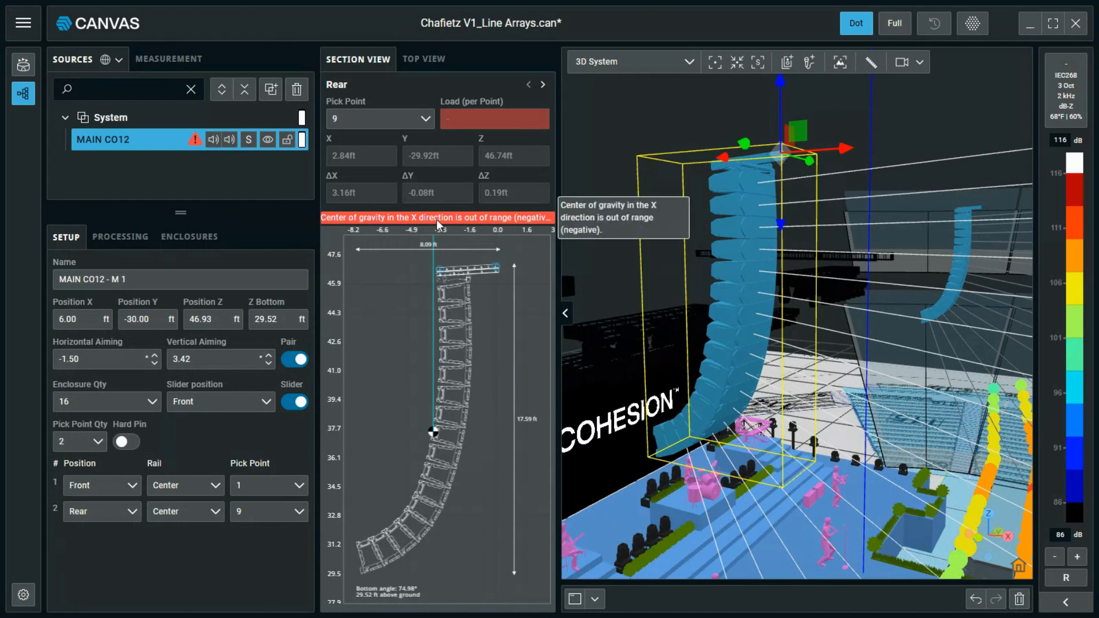
{"action": "left_click", "coordinate": [544, 85]}
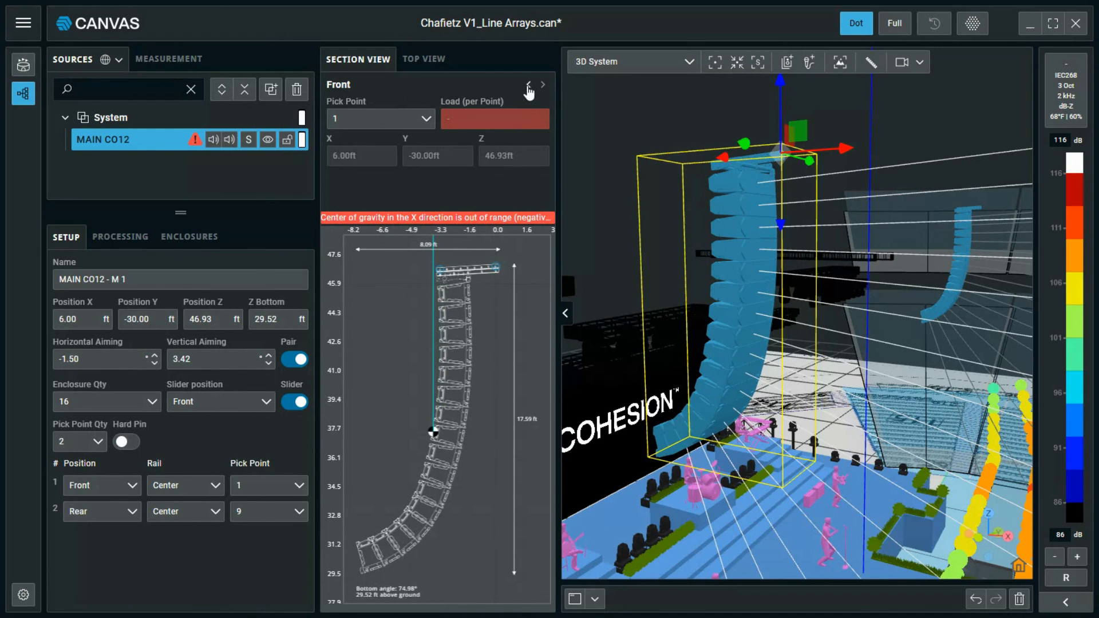
{"action": "left_click", "coordinate": [527, 85]}
{"action": "left_click", "coordinate": [262, 402]}
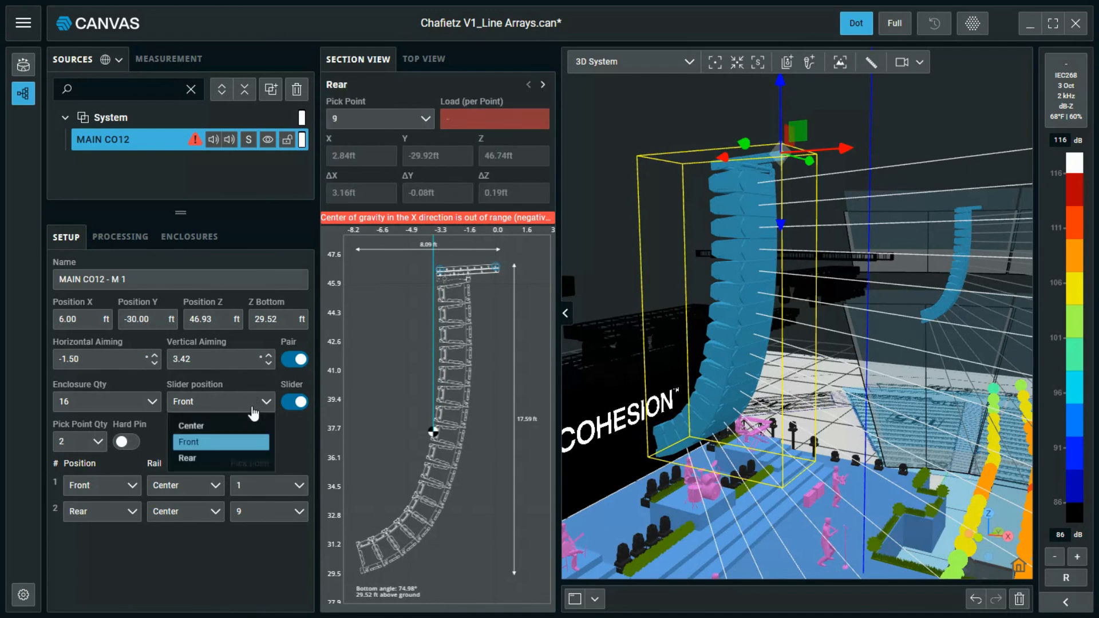
{"action": "left_click", "coordinate": [227, 460]}
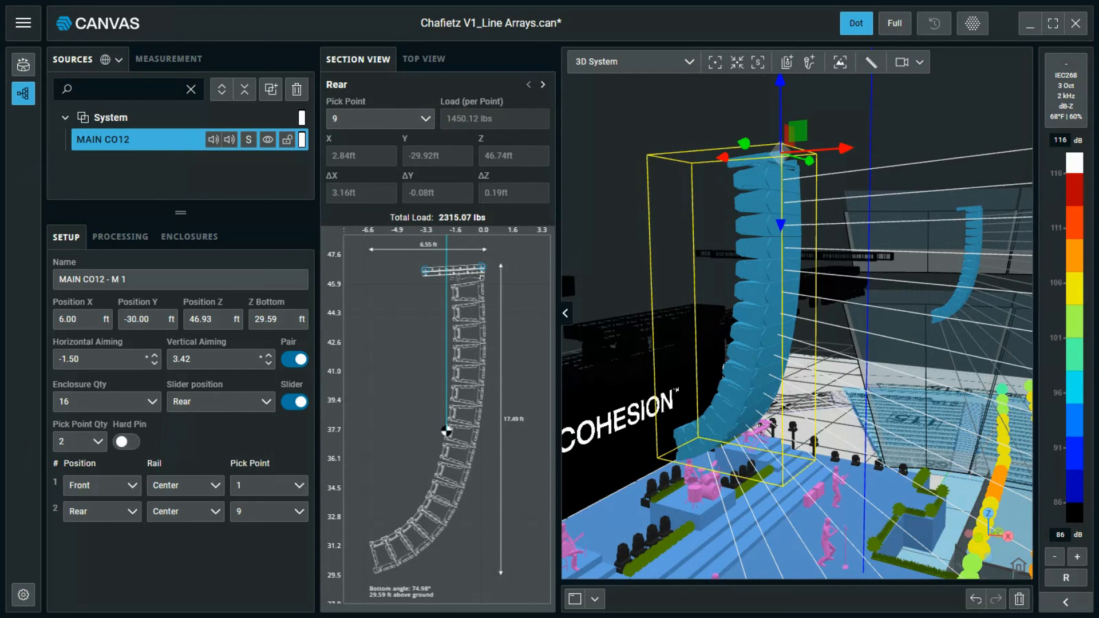
Hide the section view, review the LF mode options and set the MAIN CO12 array size to L.
{"action": "left_click", "coordinate": [566, 312]}
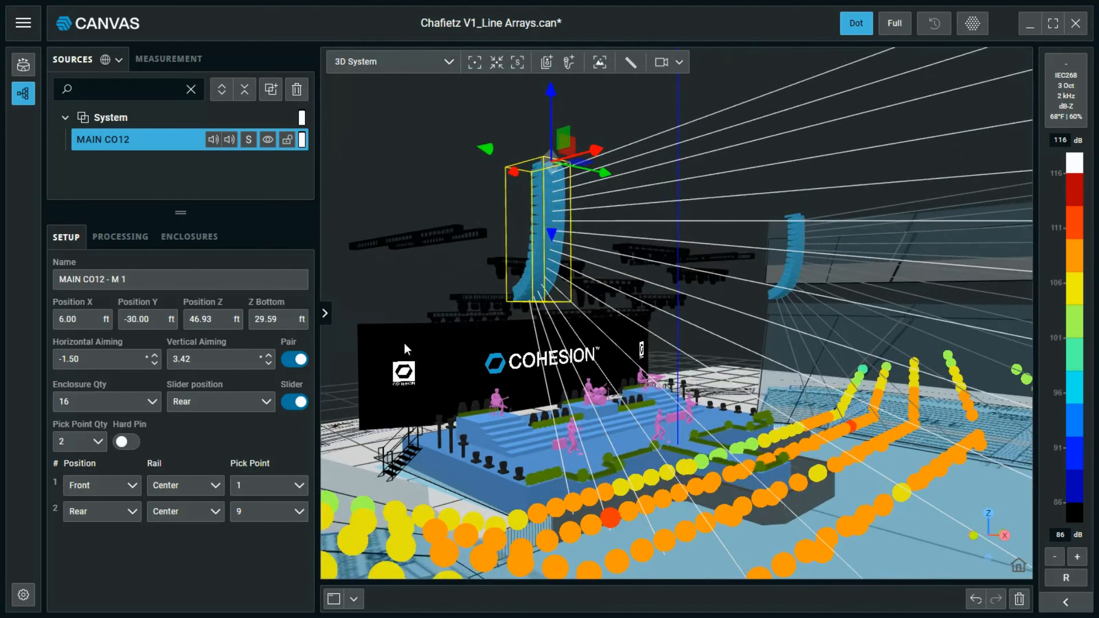
{"action": "left_click", "coordinate": [113, 246]}
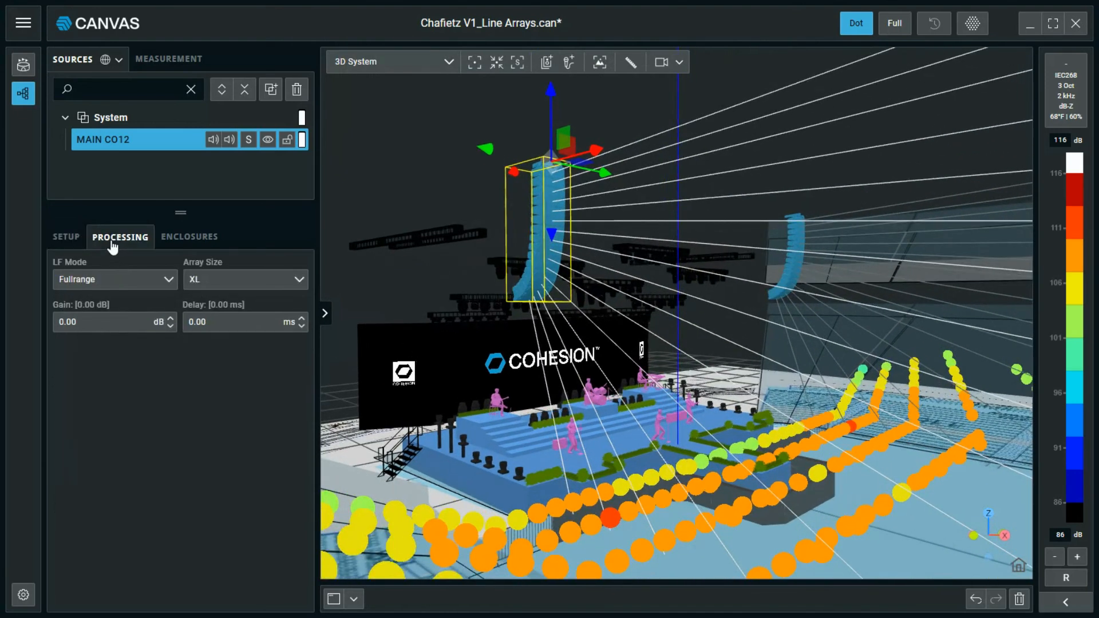
{"action": "left_click", "coordinate": [117, 288]}
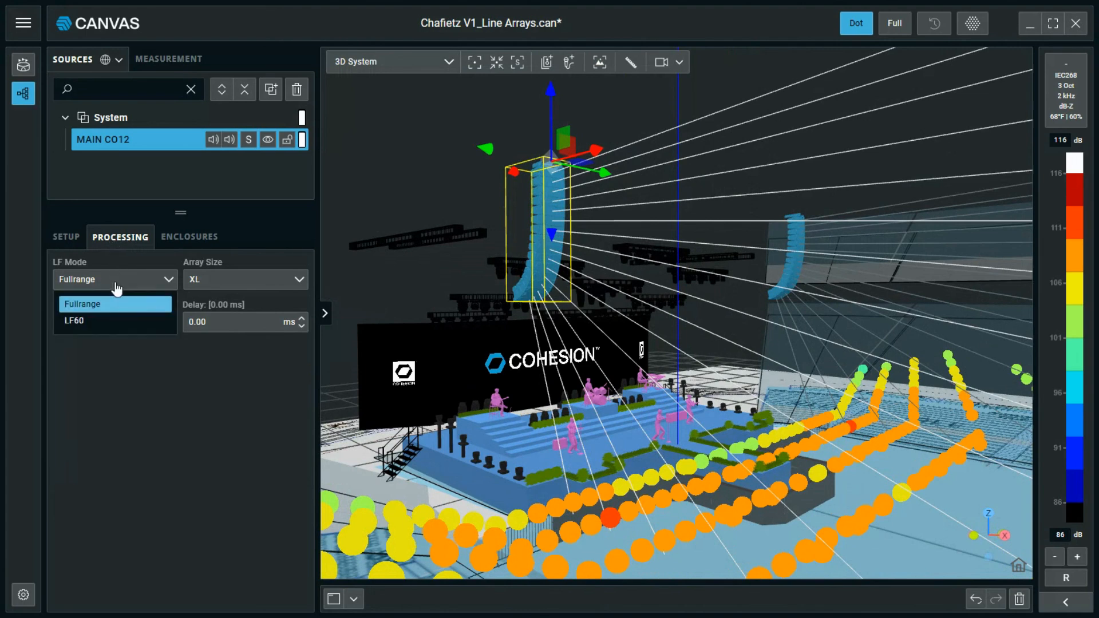
{"action": "left_click", "coordinate": [116, 288]}
{"action": "left_click", "coordinate": [255, 280]}
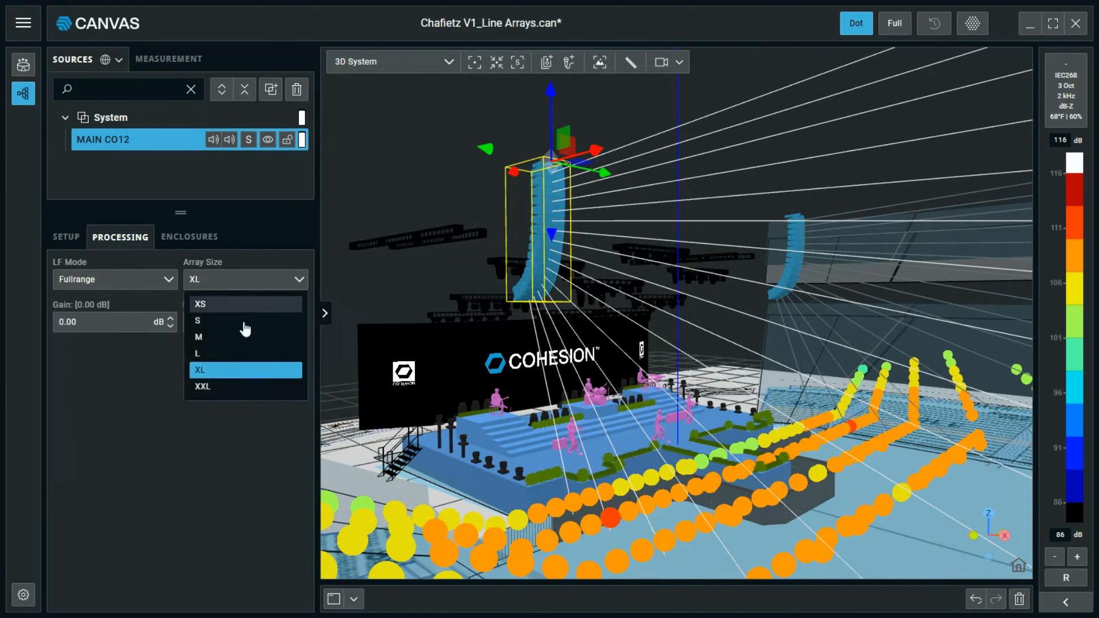
{"action": "left_click", "coordinate": [232, 366]}
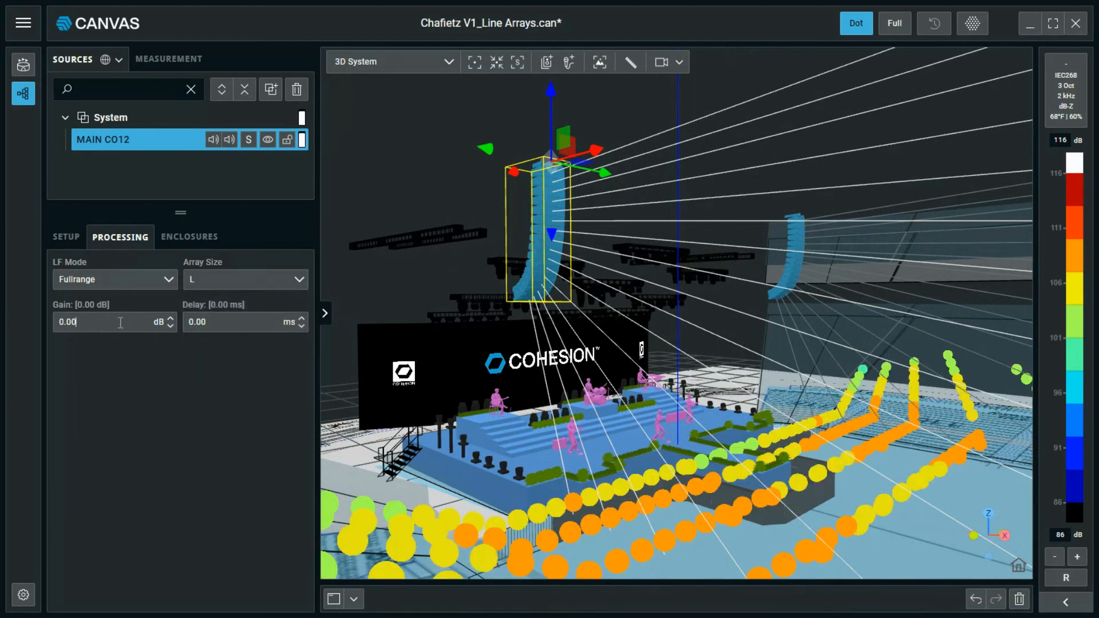
Set the MAIN CO12 array's gain to 2.00 dB and its delay to 4.00 ms.
{"action": "scroll", "coordinate": [121, 323], "scroll_direction": "up", "scroll_amount": 2}
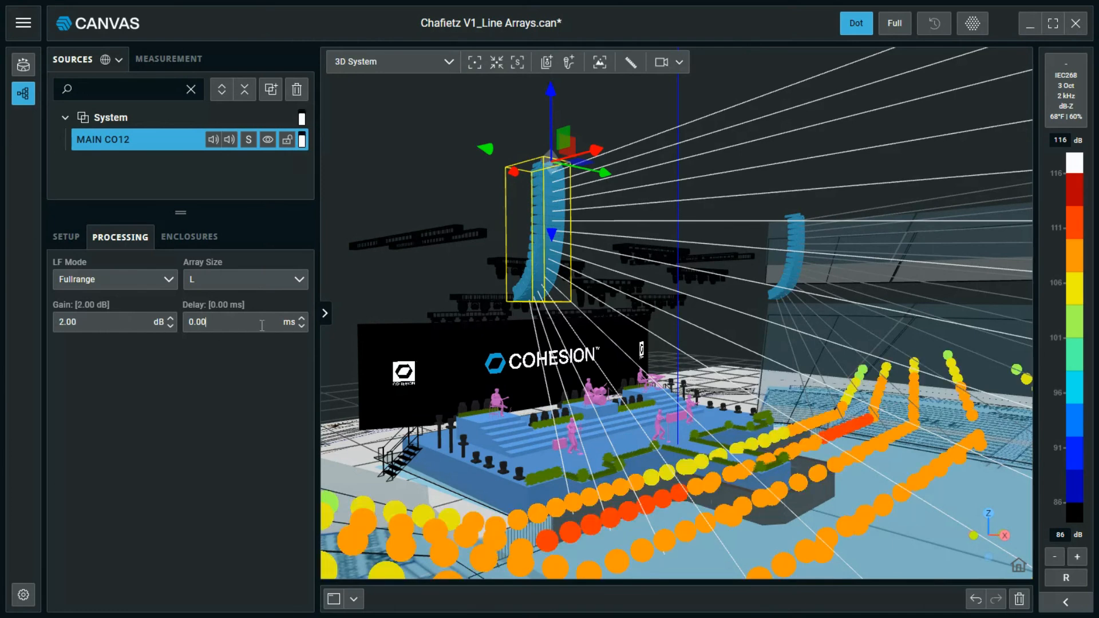
{"action": "scroll", "coordinate": [262, 326], "scroll_direction": "up", "scroll_amount": 2}
{"action": "scroll", "coordinate": [263, 326], "scroll_direction": "up", "scroll_amount": 2}
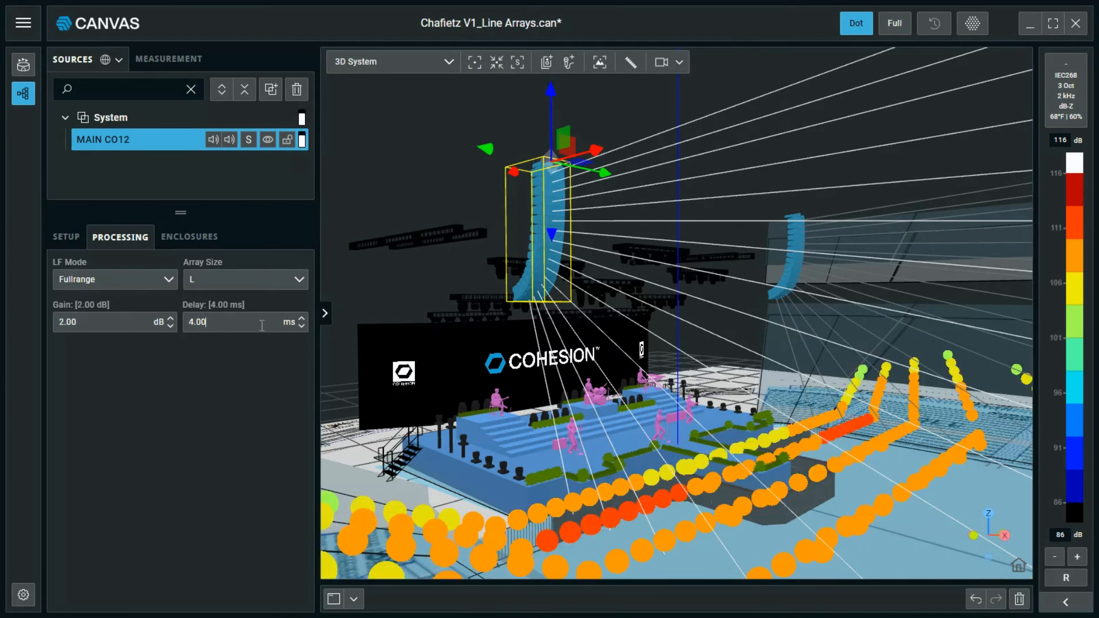